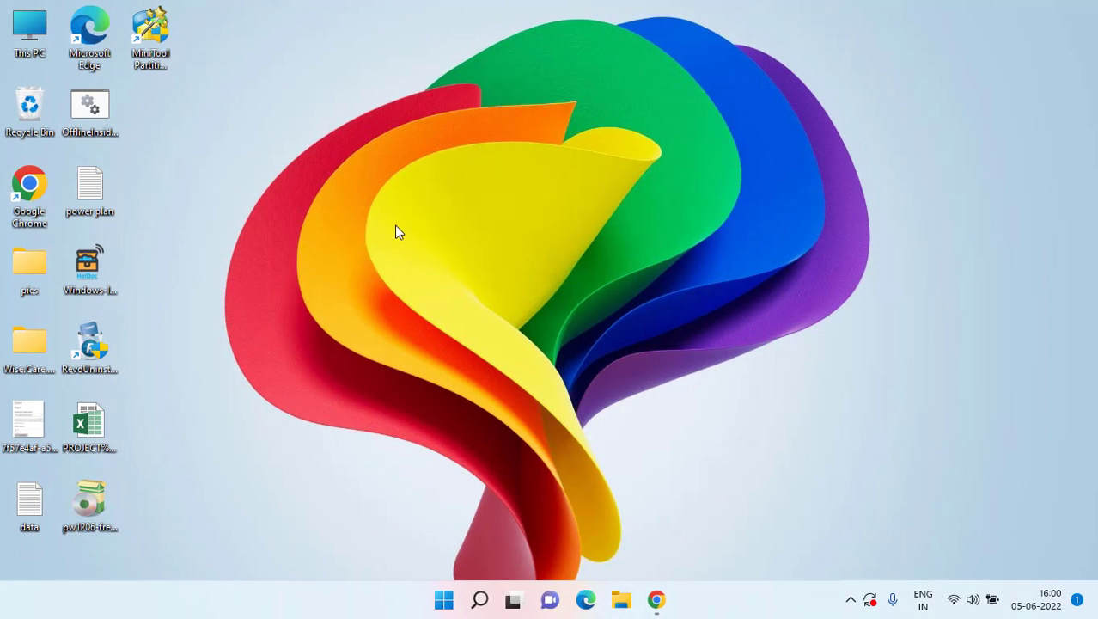
Open the Security tab of New Volume (D:) Properties from This PC.
{"action": "key", "text": "super+e"}
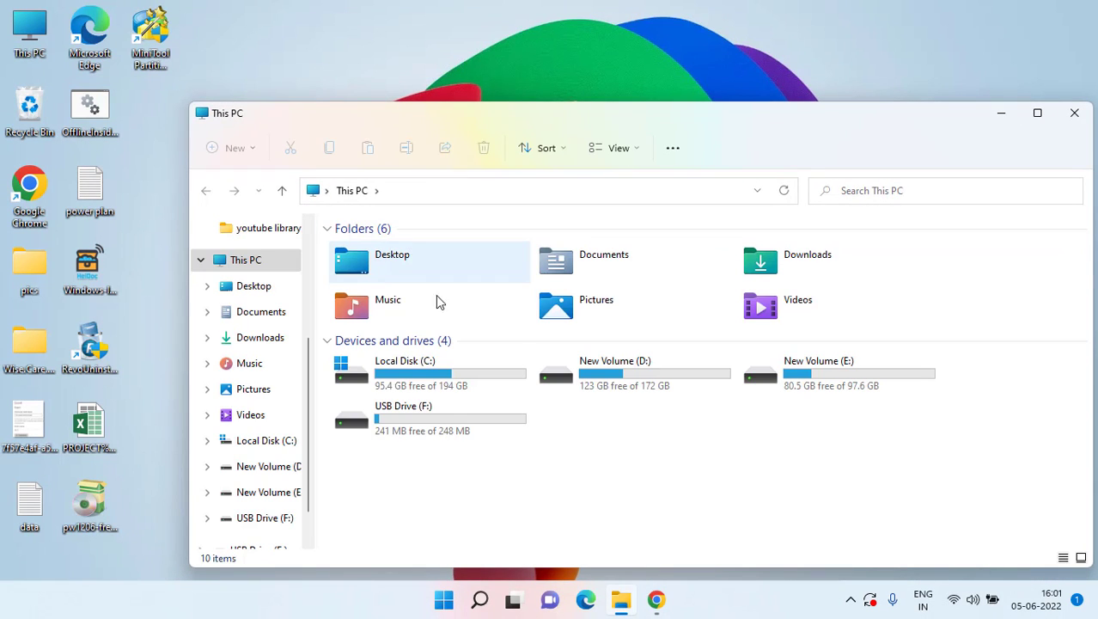
{"action": "left_click", "coordinate": [621, 382]}
{"action": "right_click", "coordinate": [621, 383]}
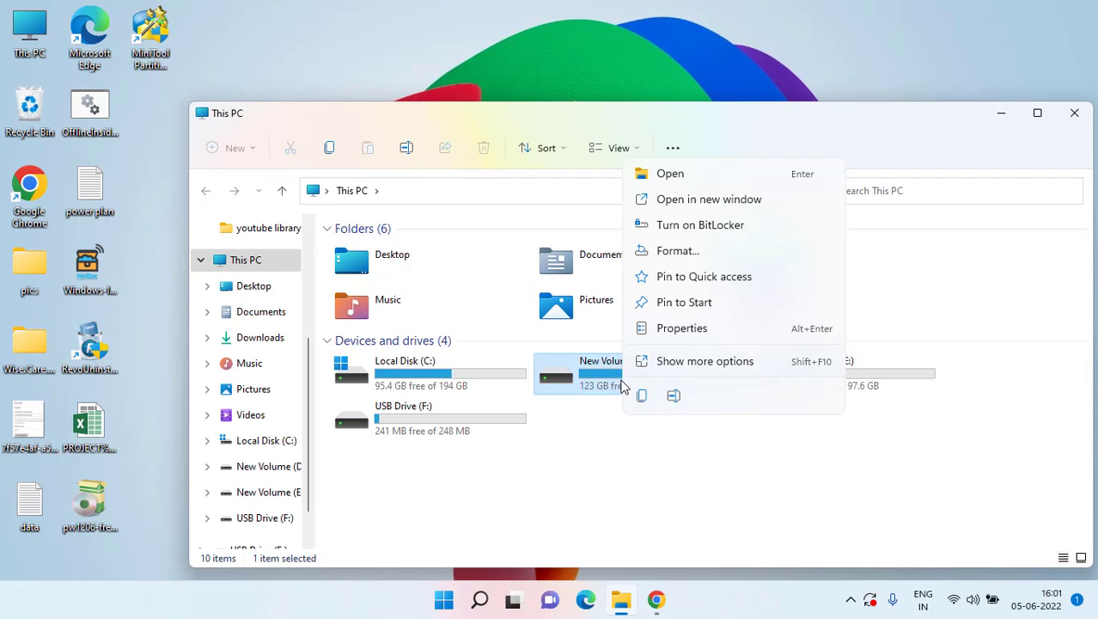
{"action": "left_click", "coordinate": [727, 328]}
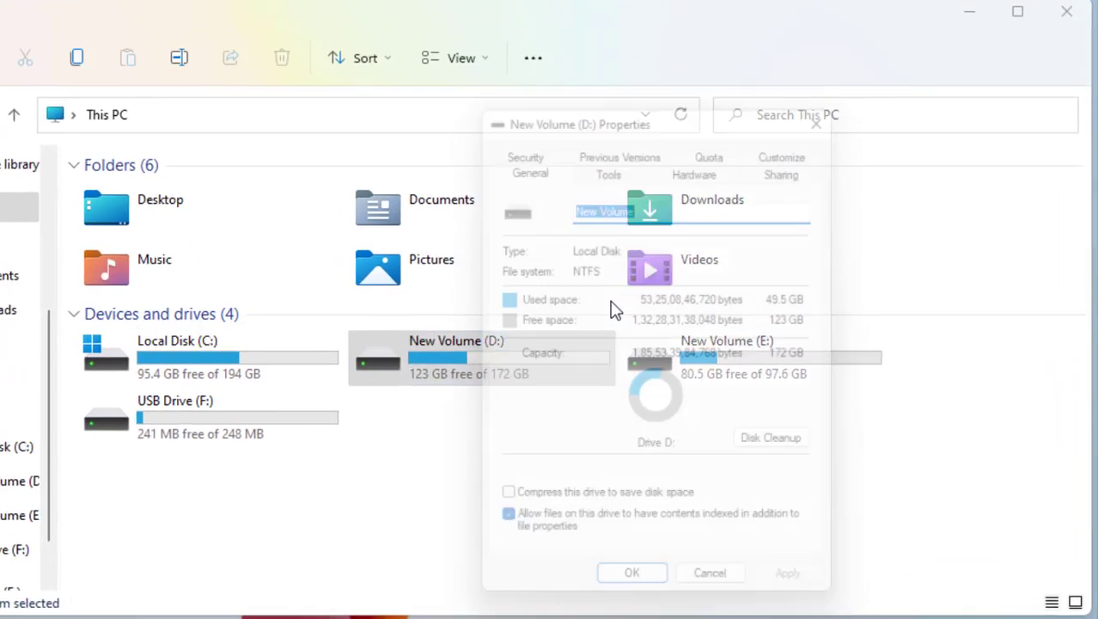
{"action": "left_click", "coordinate": [481, 113]}
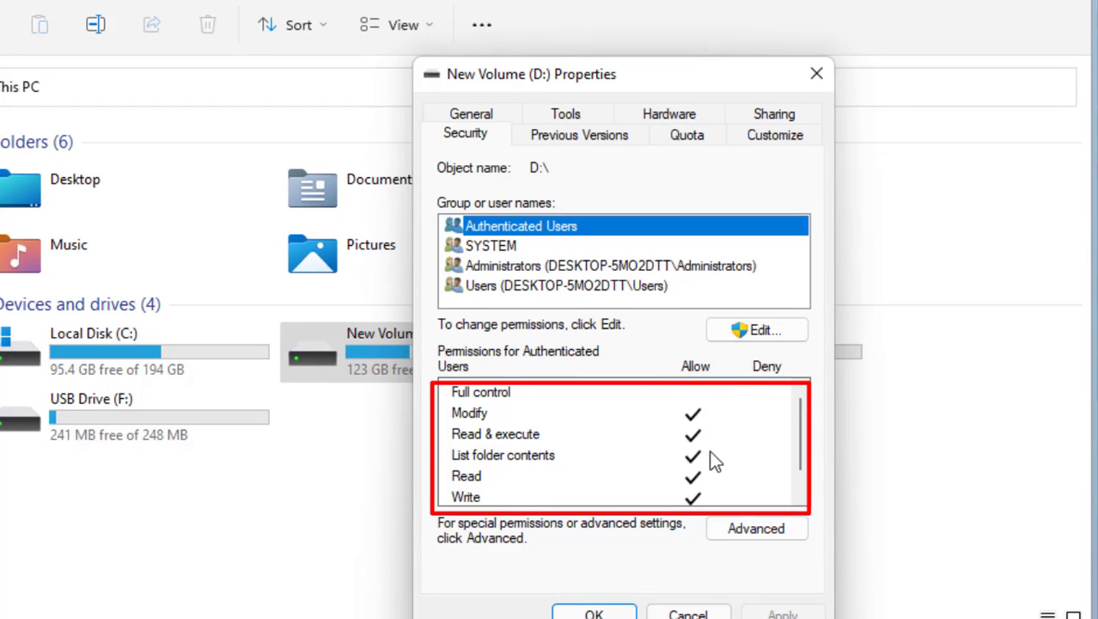
Allow Full control for Authenticated Users on D:, then close the dialogs and Explorer.
{"action": "left_click", "coordinate": [756, 338]}
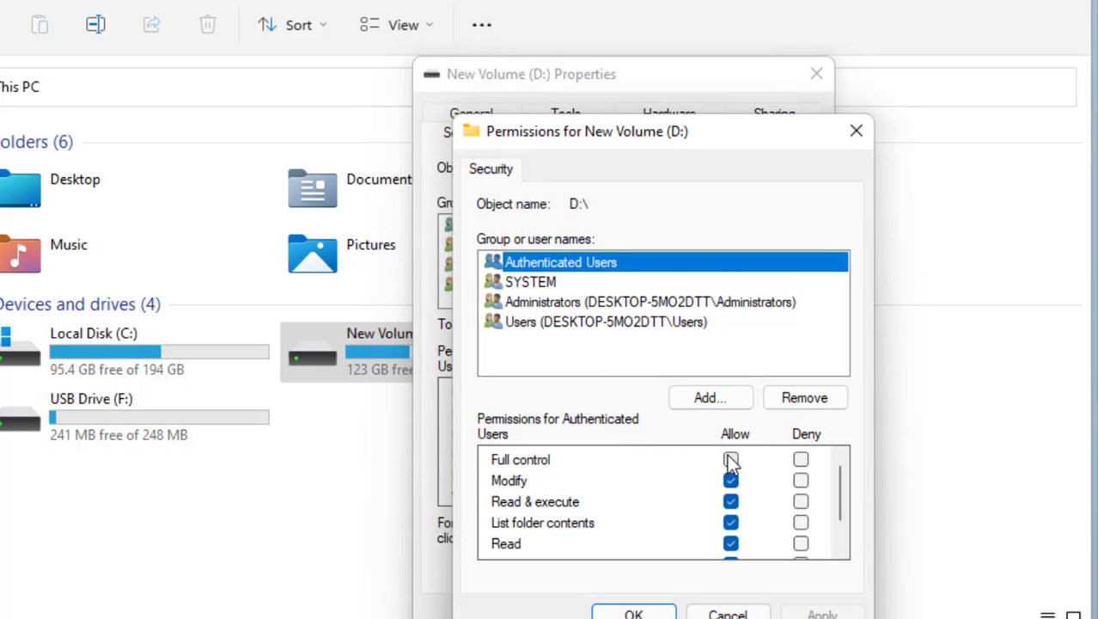
{"action": "left_click", "coordinate": [731, 460]}
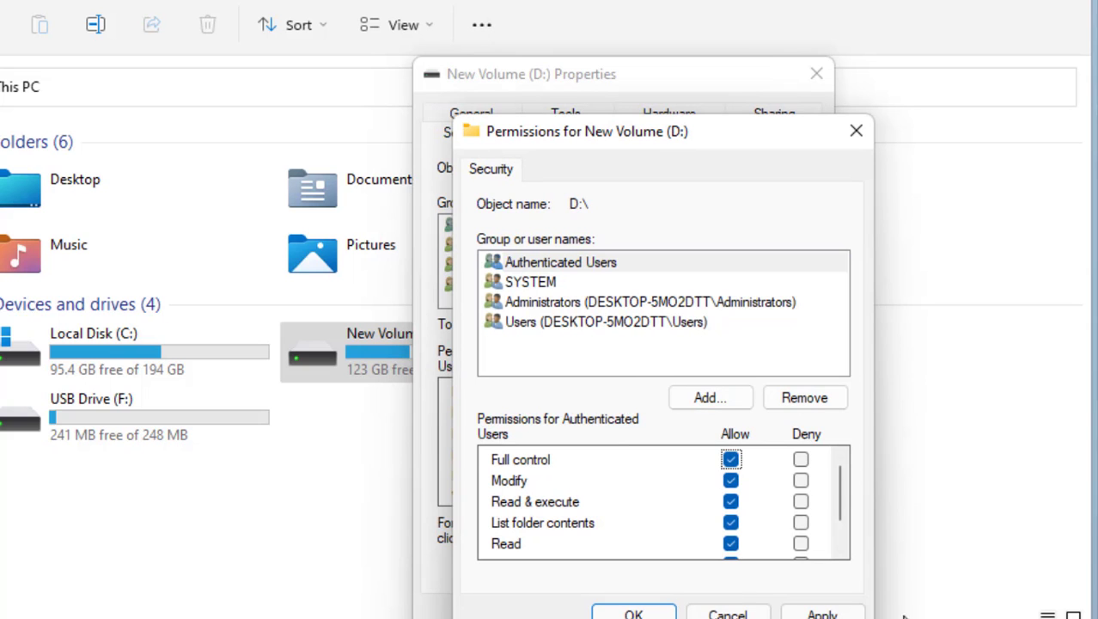
{"action": "left_click", "coordinate": [633, 614]}
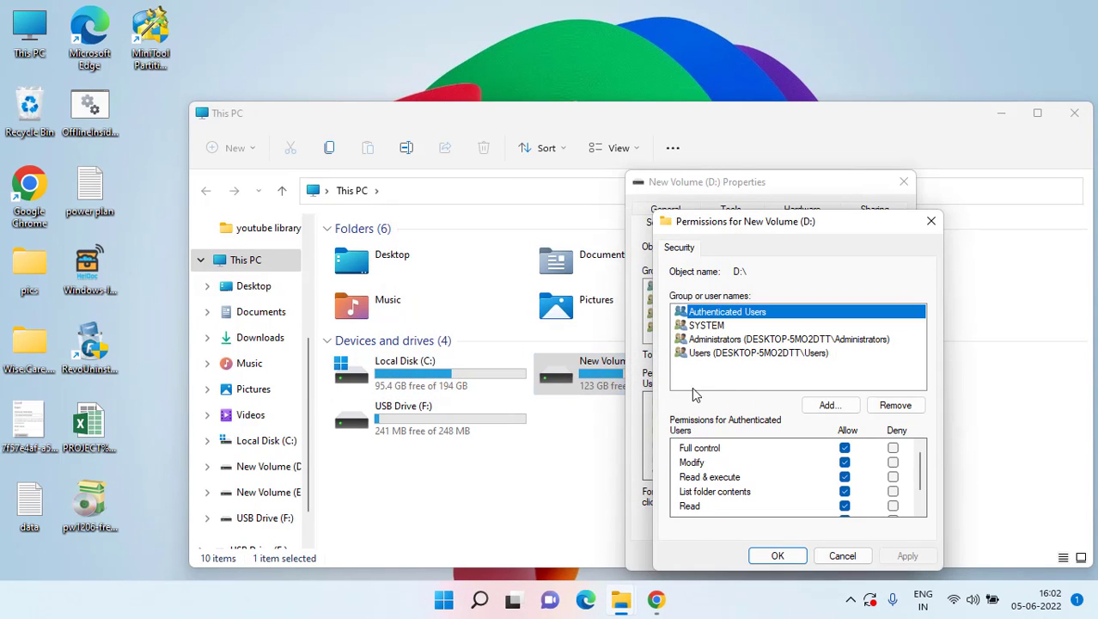
{"action": "left_click", "coordinate": [778, 555]}
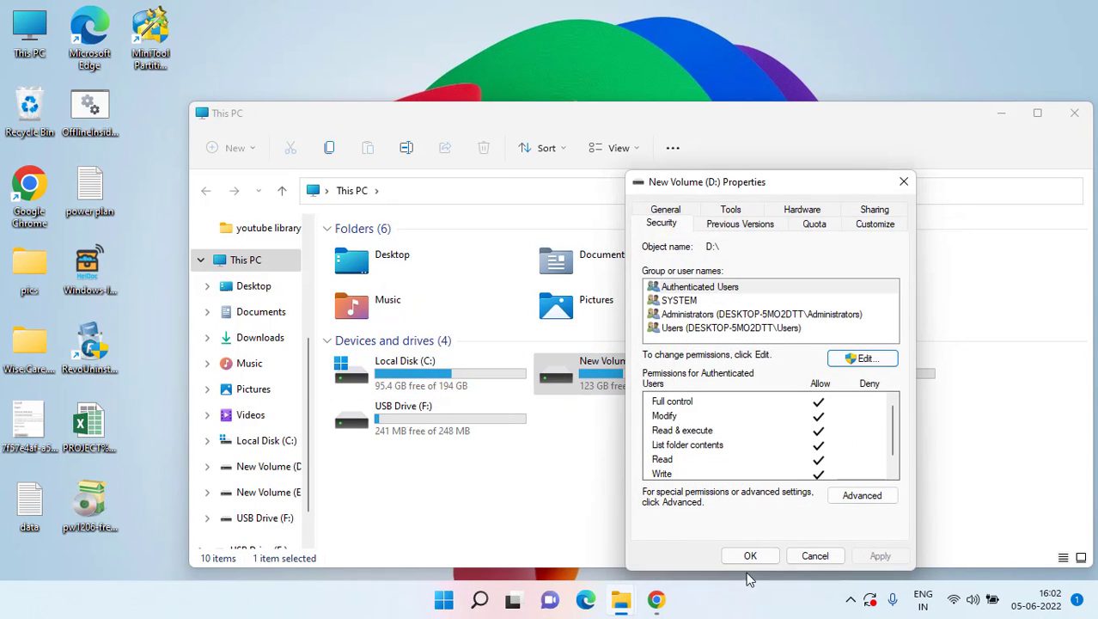
{"action": "left_click", "coordinate": [749, 559]}
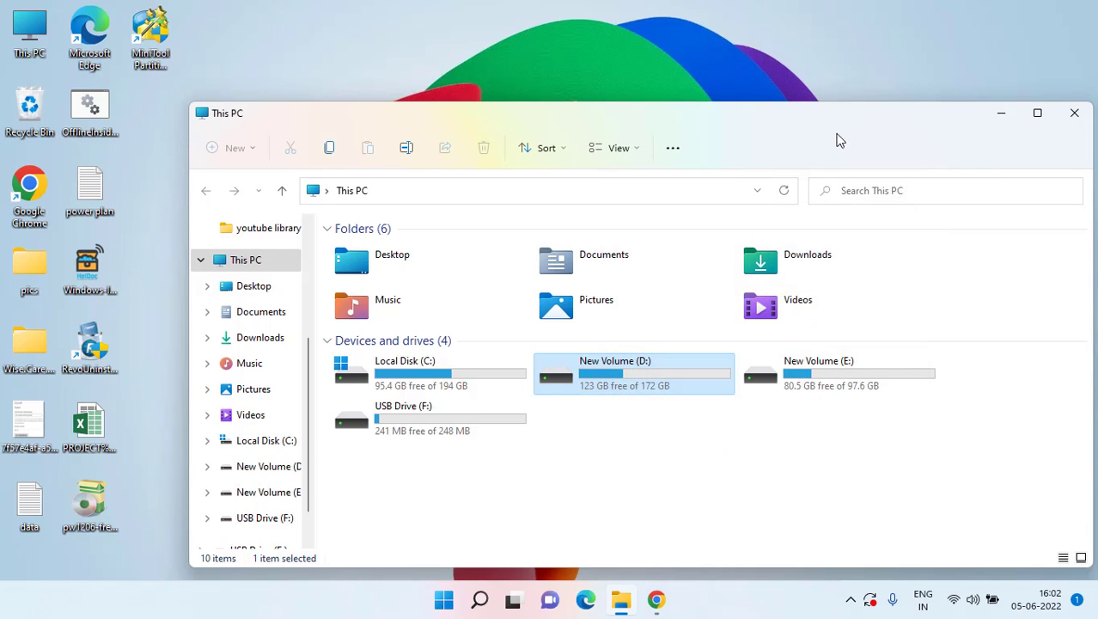
{"action": "left_click", "coordinate": [1075, 112]}
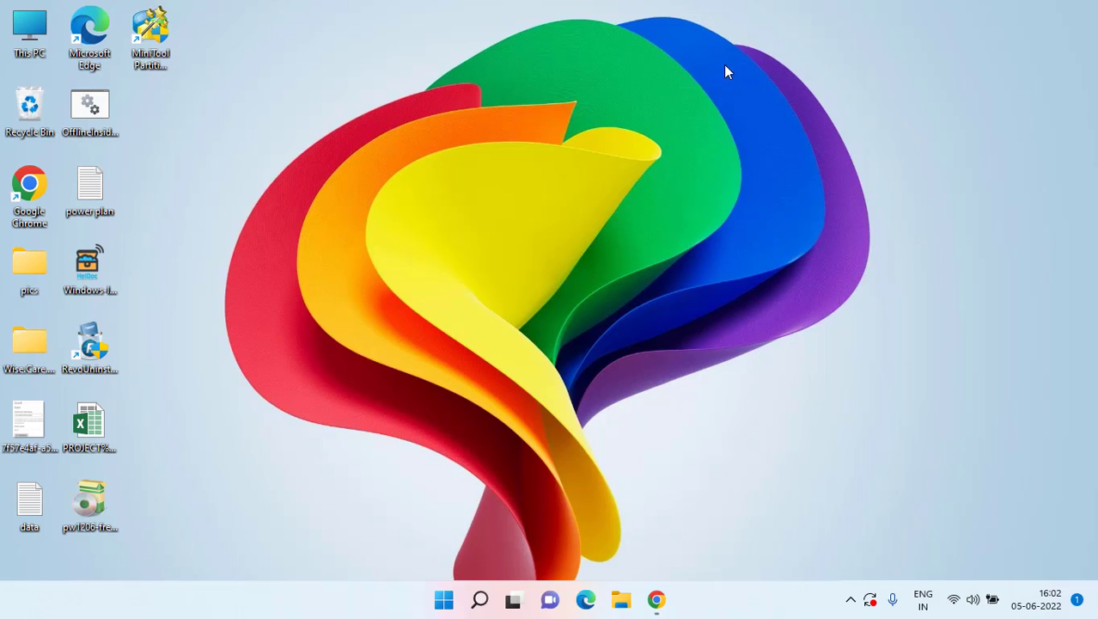
Launch Disk Management, rescan disks, and bring up the context menu for USB volume F:.
{"action": "right_click", "coordinate": [444, 600]}
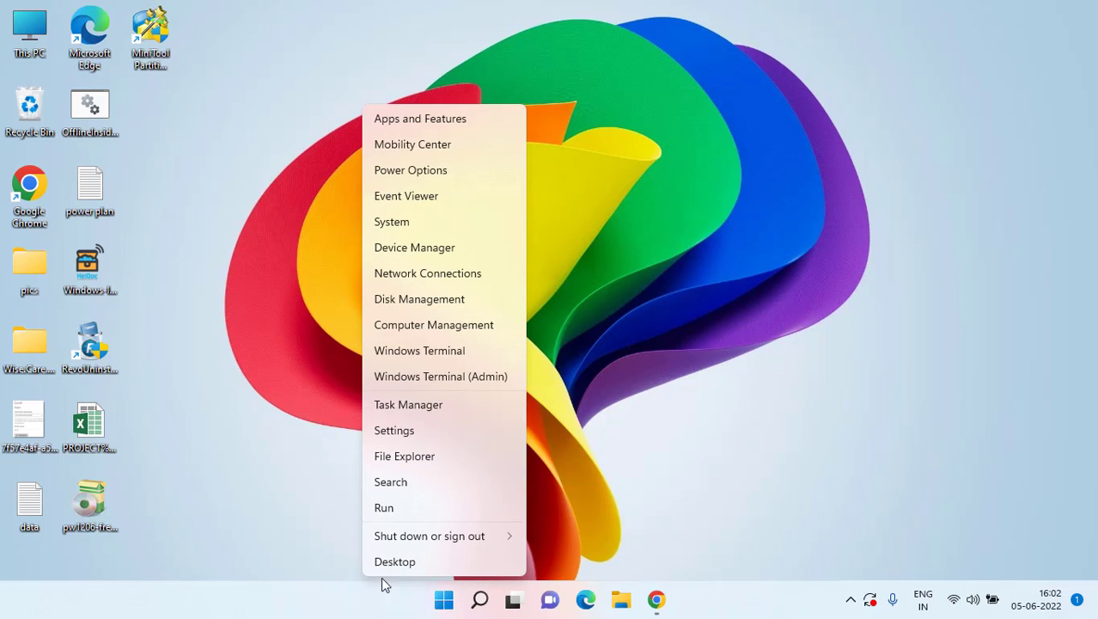
{"action": "left_click", "coordinate": [444, 300]}
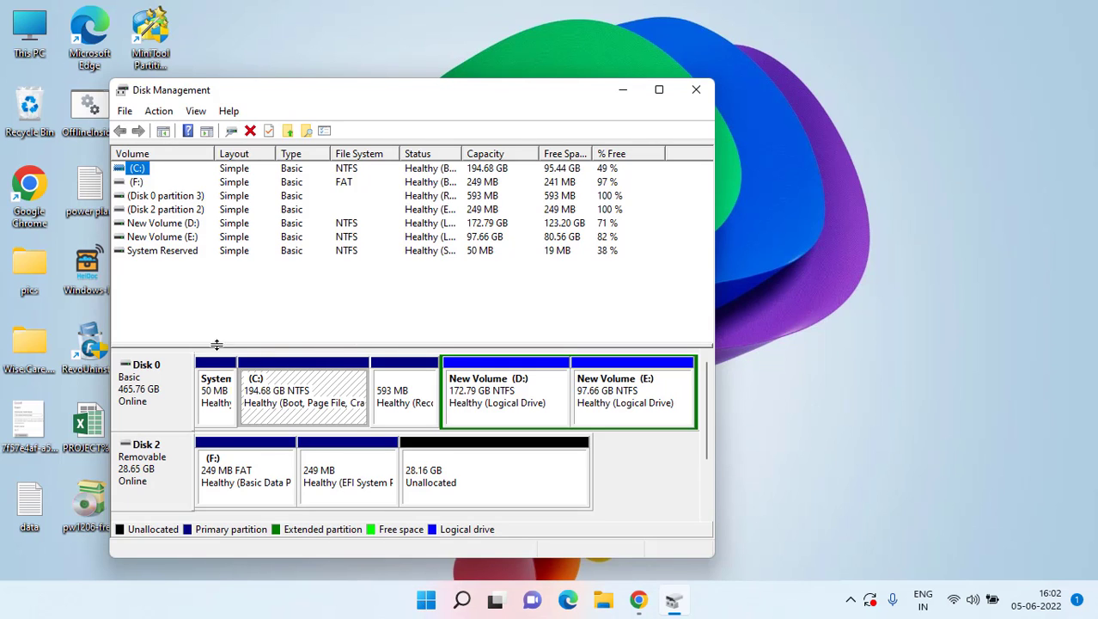
{"action": "left_click", "coordinate": [159, 112]}
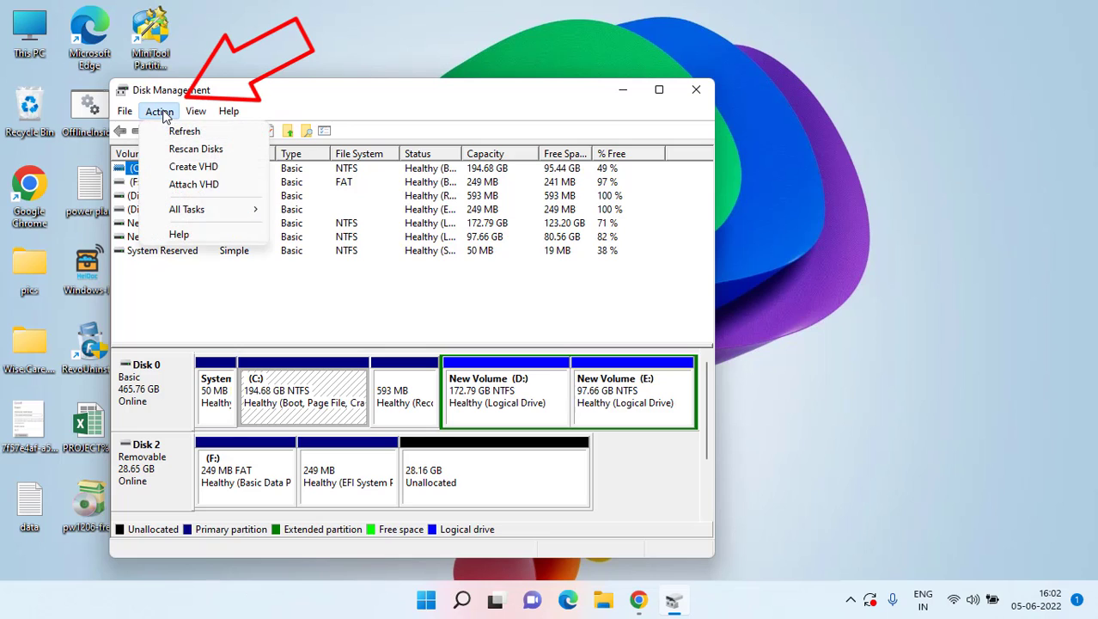
{"action": "left_click", "coordinate": [236, 153]}
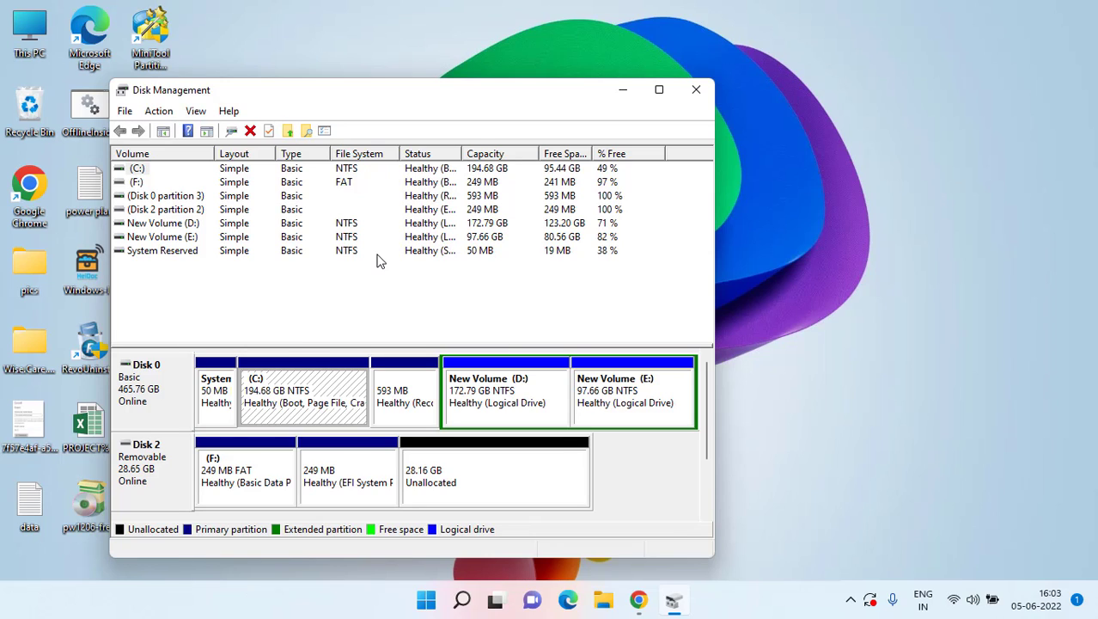
{"action": "right_click", "coordinate": [131, 464]}
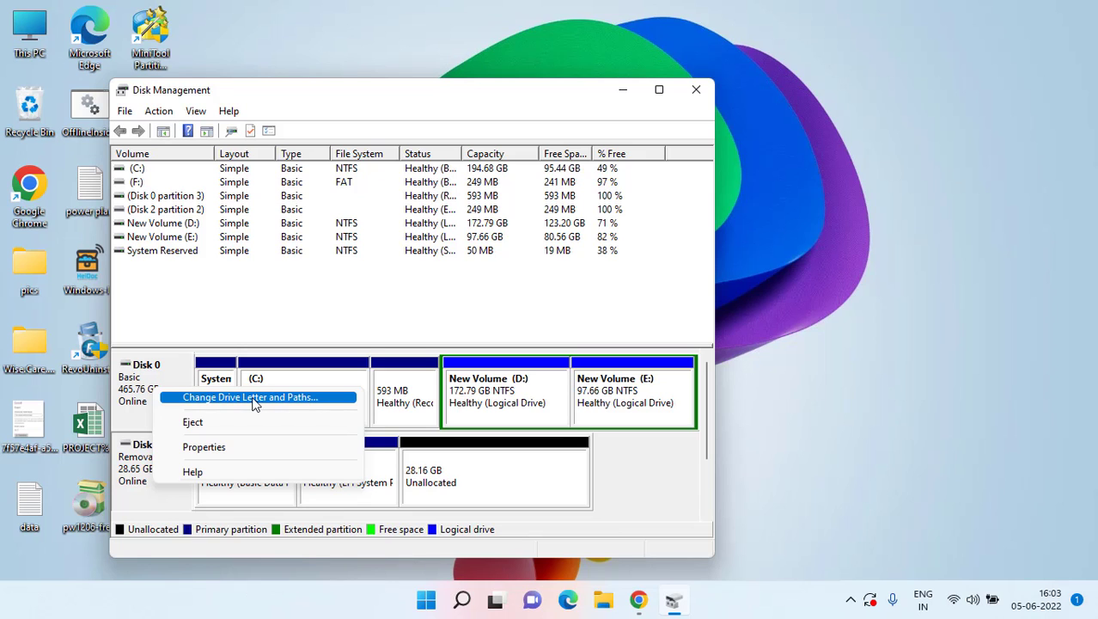
Reassign the USB partition's drive letter from F: to Z: and accept the warning.
{"action": "left_click", "coordinate": [247, 401]}
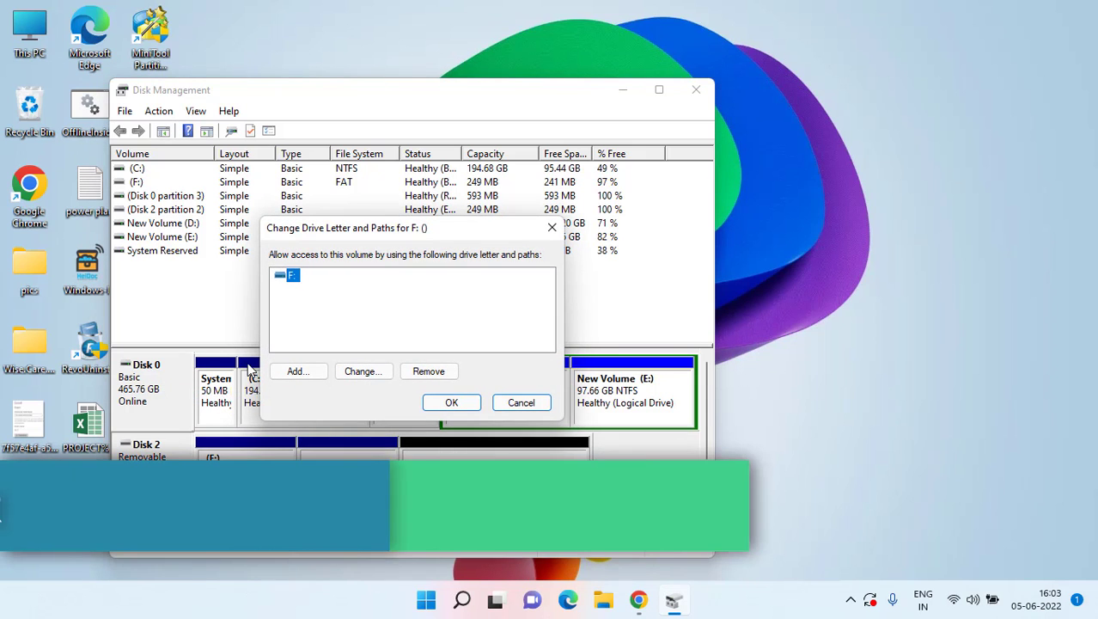
{"action": "left_click", "coordinate": [362, 370]}
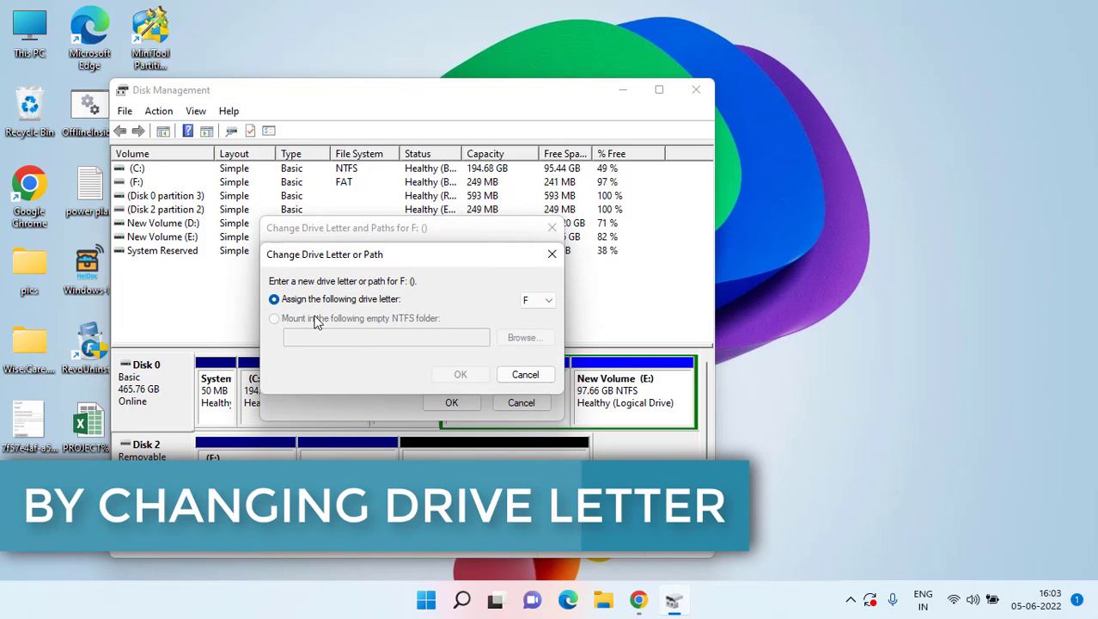
{"action": "left_click", "coordinate": [540, 300]}
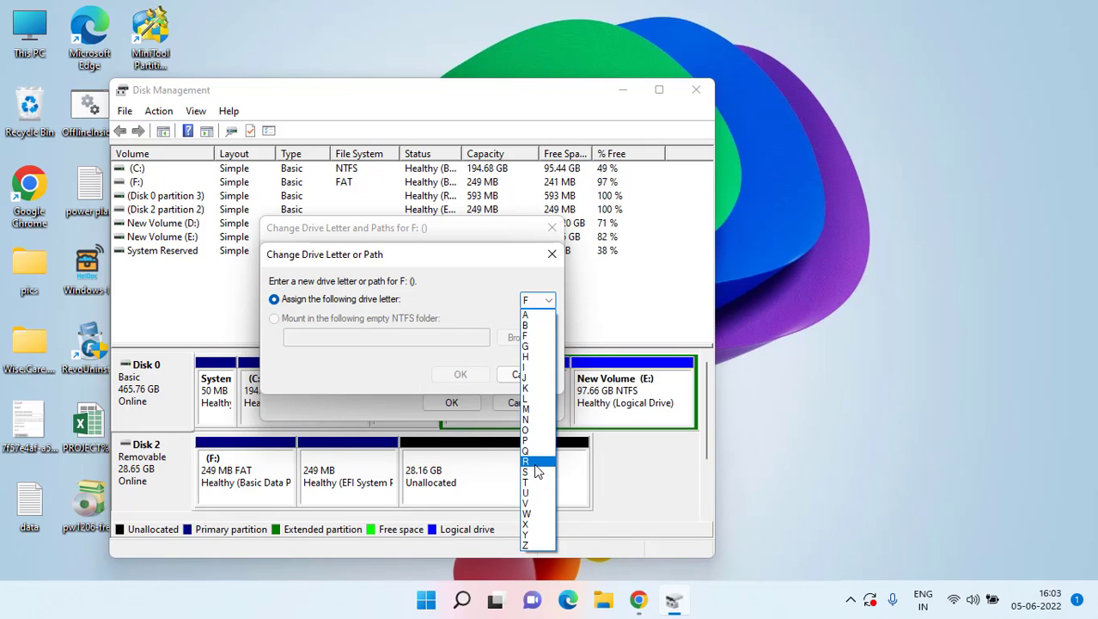
{"action": "left_click", "coordinate": [531, 548]}
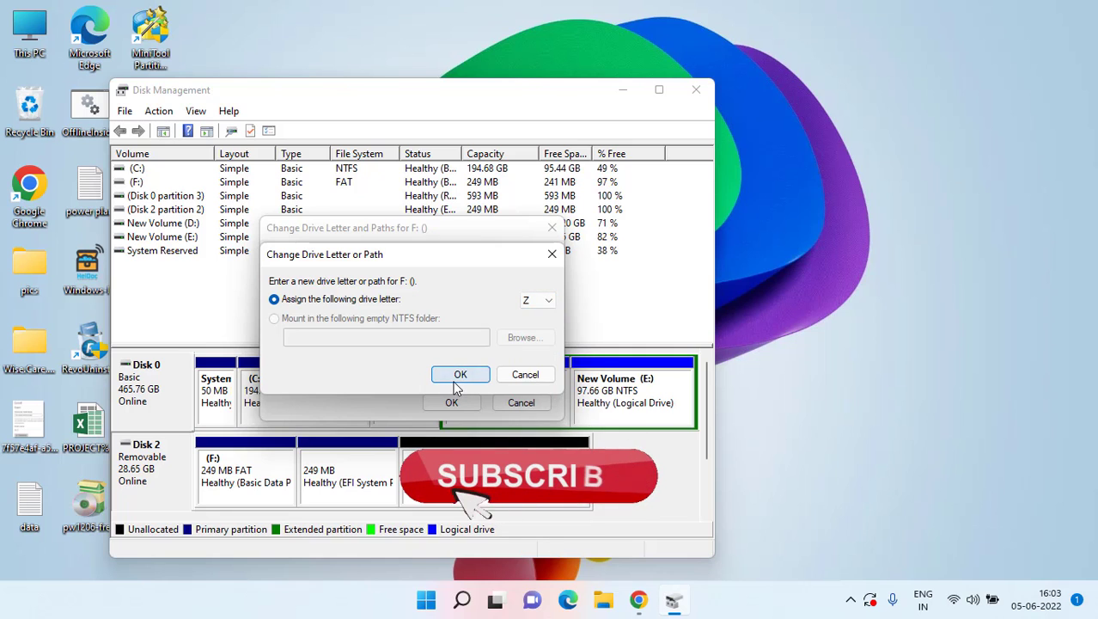
{"action": "left_click", "coordinate": [460, 375]}
{"action": "left_click", "coordinate": [599, 355]}
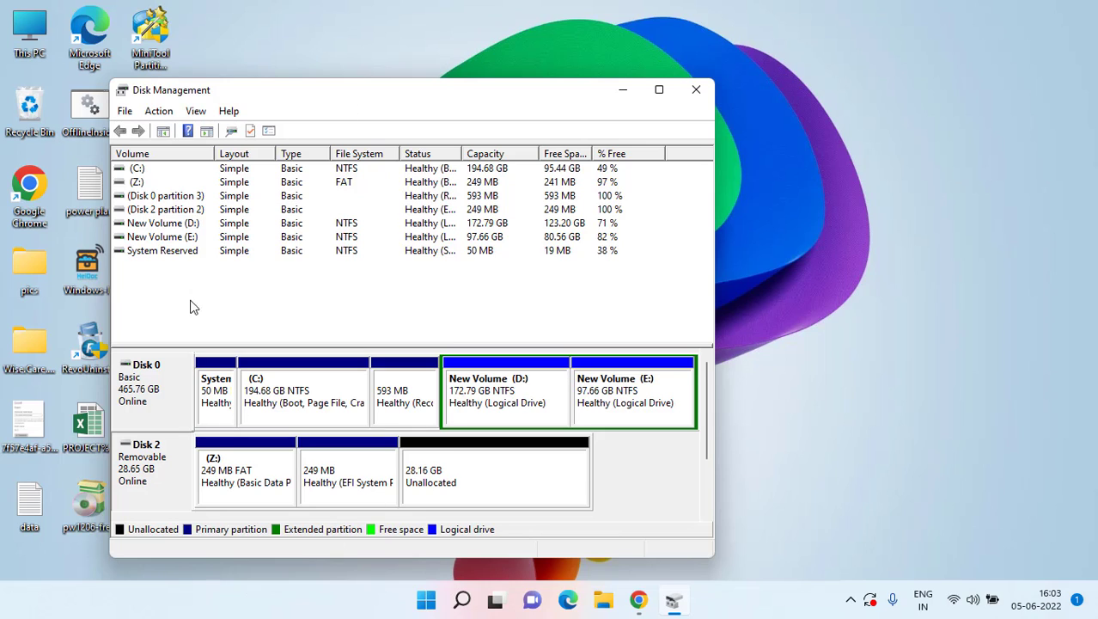
Uninstall the SanDisk Ultra Fit USB device from its Driver tab.
{"action": "right_click", "coordinate": [152, 472]}
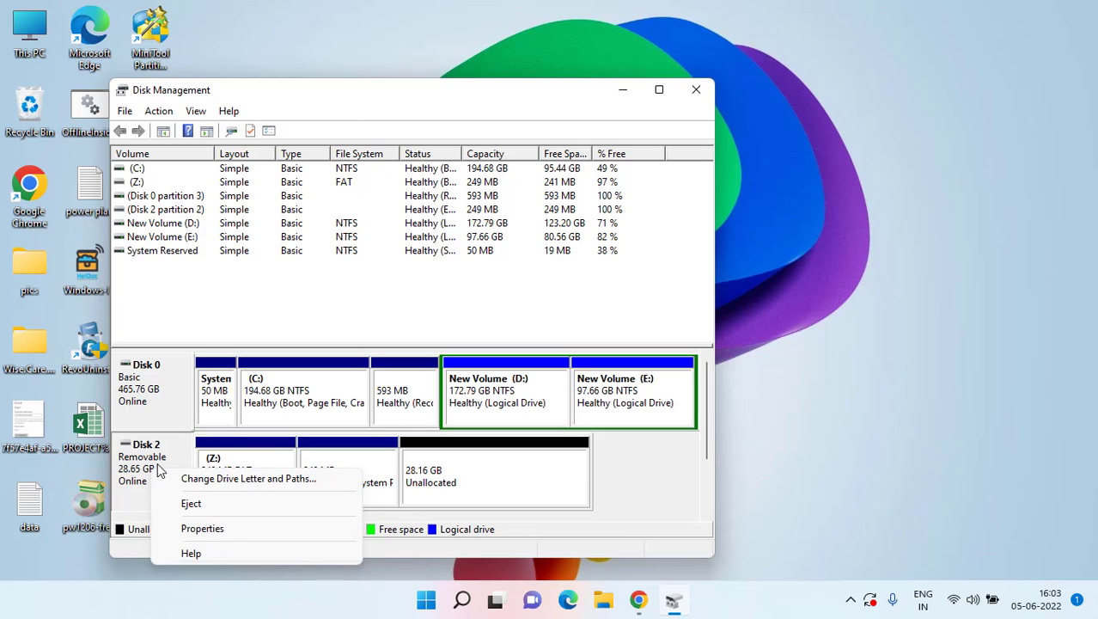
{"action": "left_click", "coordinate": [207, 527]}
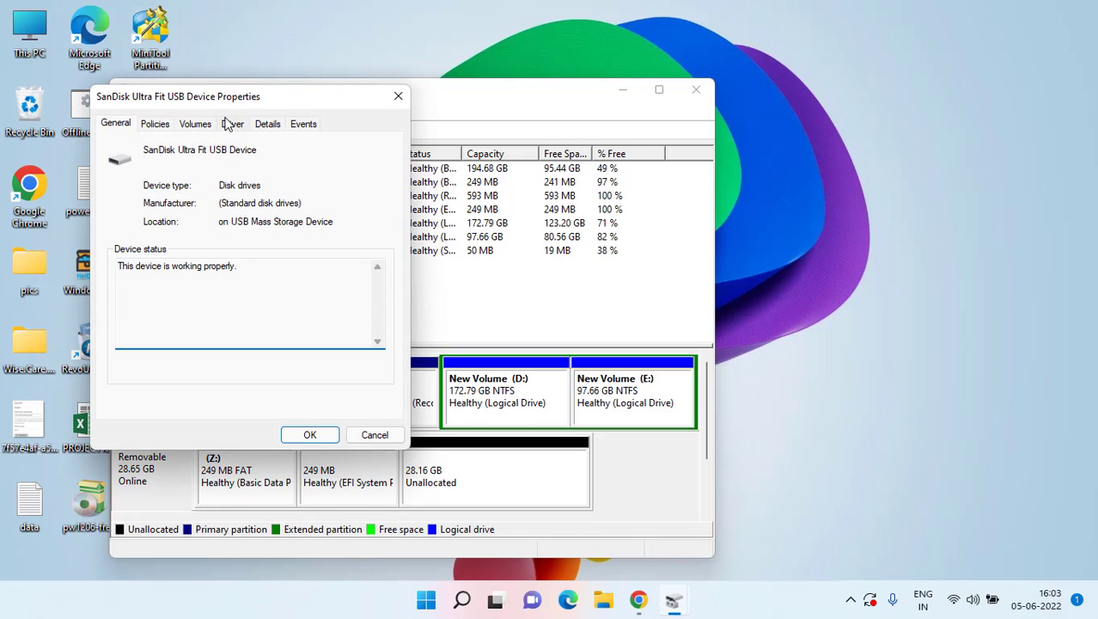
{"action": "left_click", "coordinate": [230, 123]}
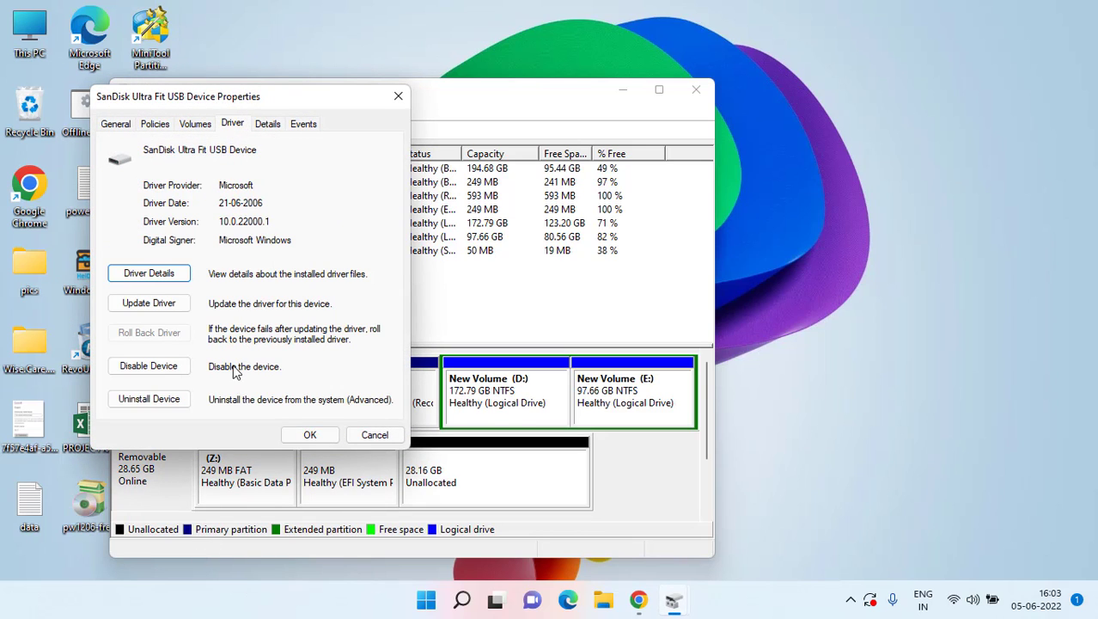
{"action": "left_click", "coordinate": [160, 402]}
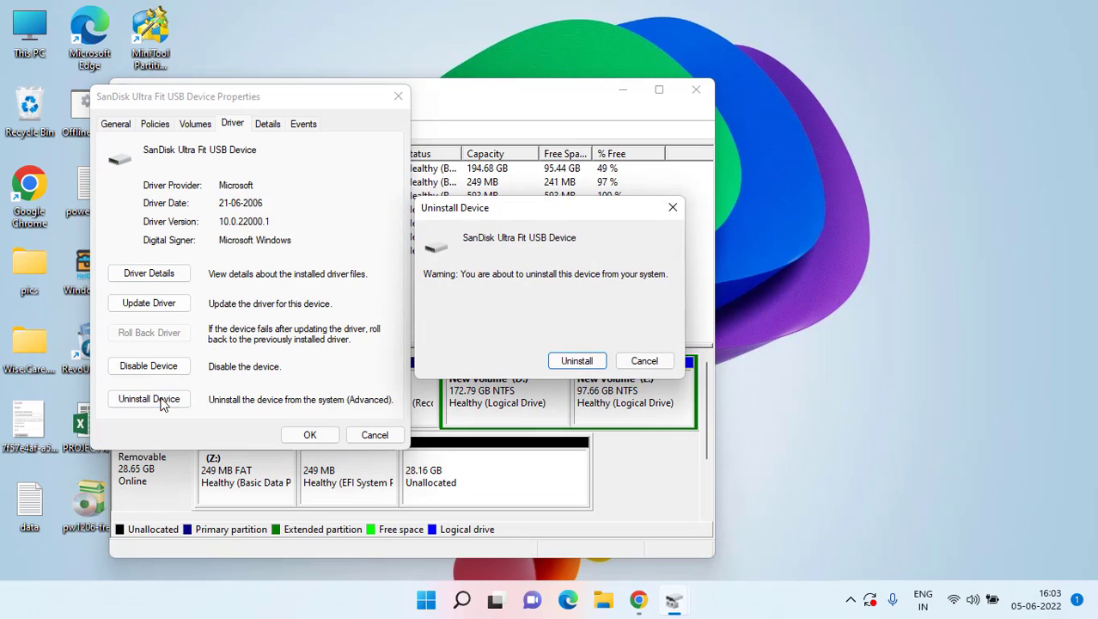
{"action": "left_click", "coordinate": [578, 361]}
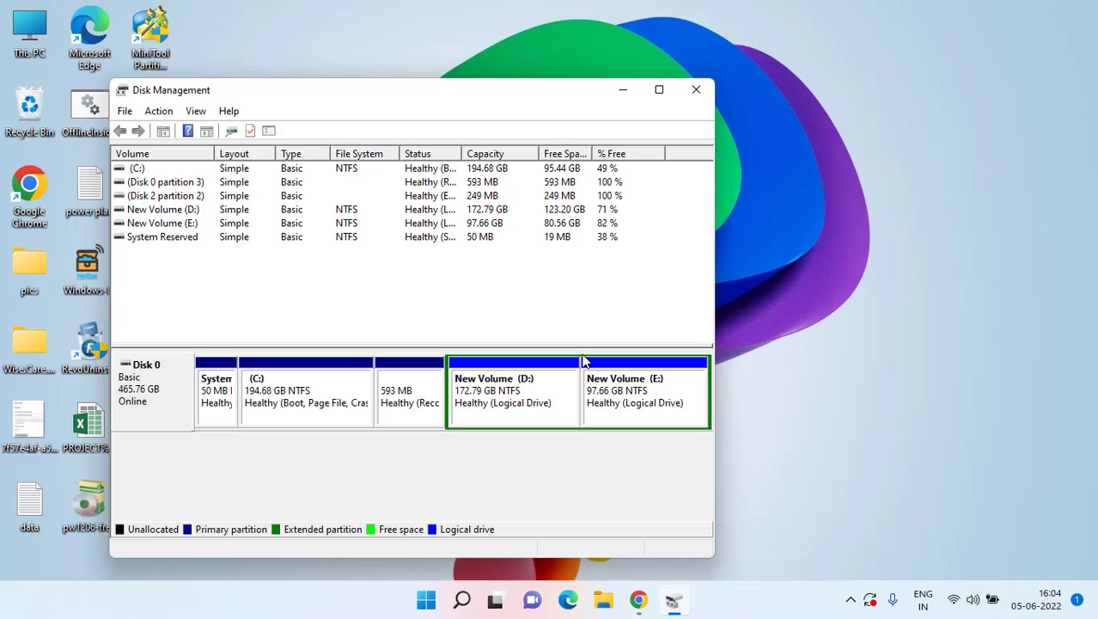
Let Disk Management refresh until Disk 1 (Z:) reappears, then bring up This PC.
{"action": "left_click", "coordinate": [796, 300]}
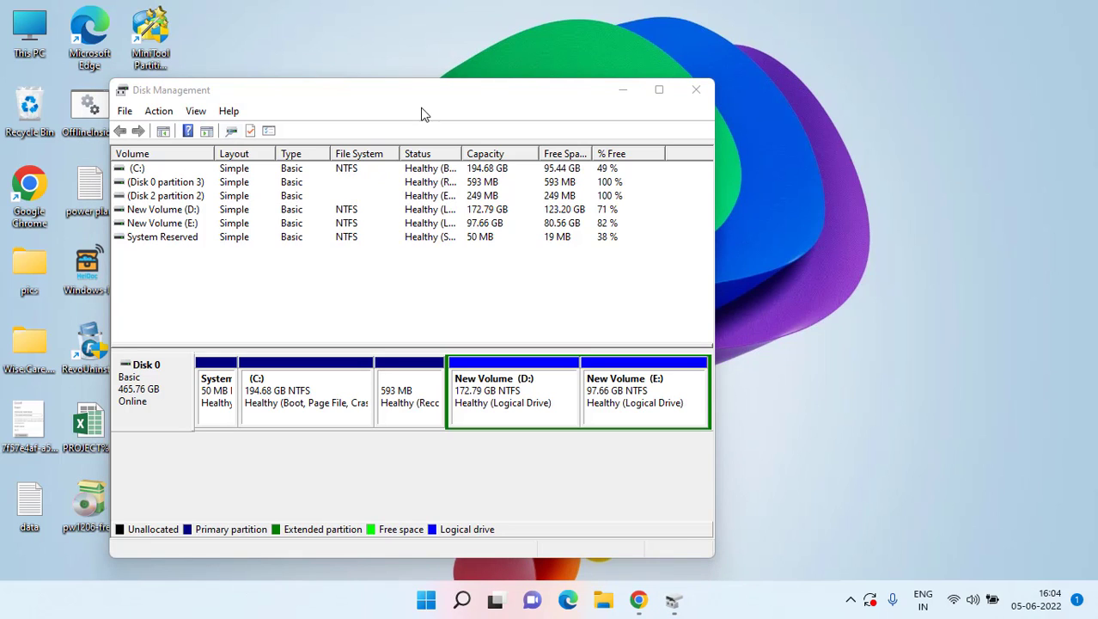
{"action": "left_click", "coordinate": [189, 318]}
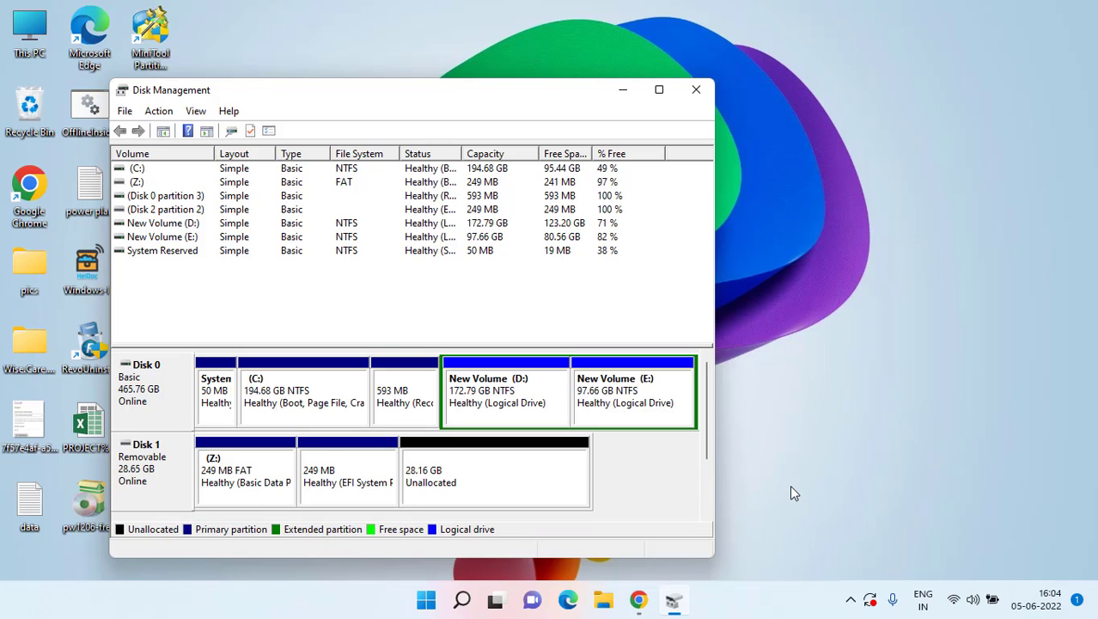
{"action": "key", "text": "super+e"}
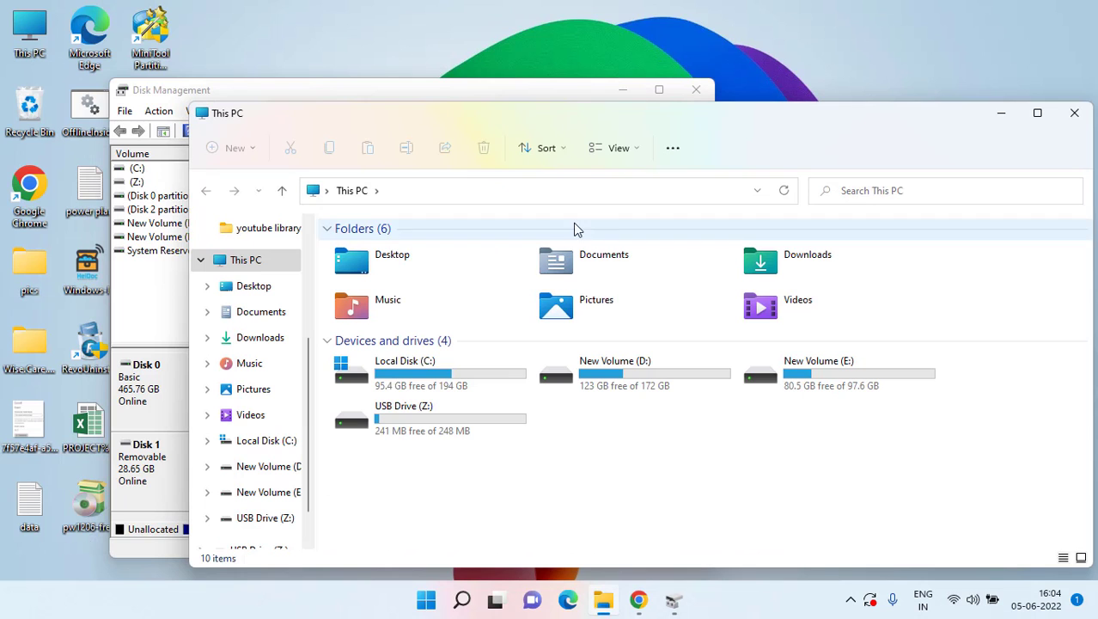
Open USB Drive (Z:) to view its files, then close Explorer and Disk Management.
{"action": "left_click", "coordinate": [466, 426]}
{"action": "double_click", "coordinate": [417, 438]}
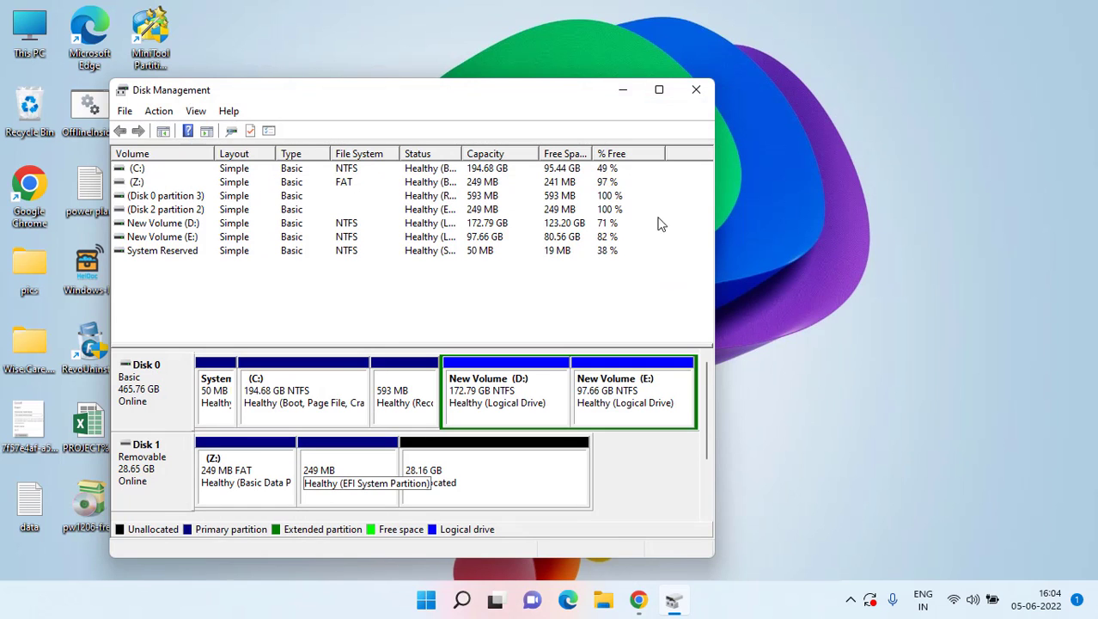
{"action": "left_click", "coordinate": [705, 88]}
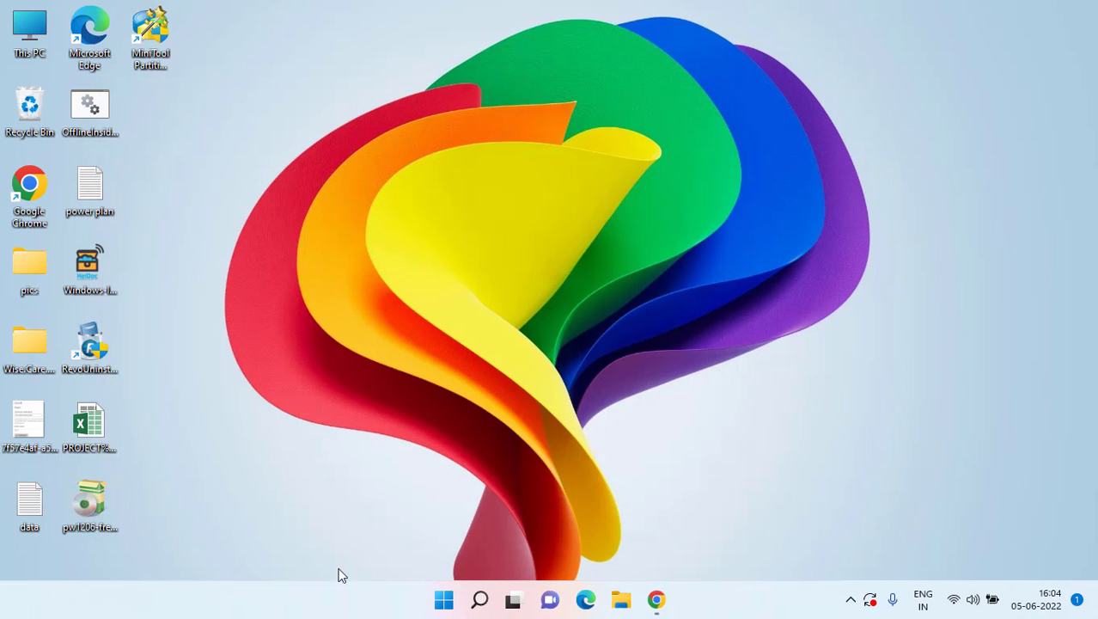
Launch Command Prompt as administrator by searching for cmd.
{"action": "left_click", "coordinate": [444, 599]}
{"action": "type", "text": "cmd"}
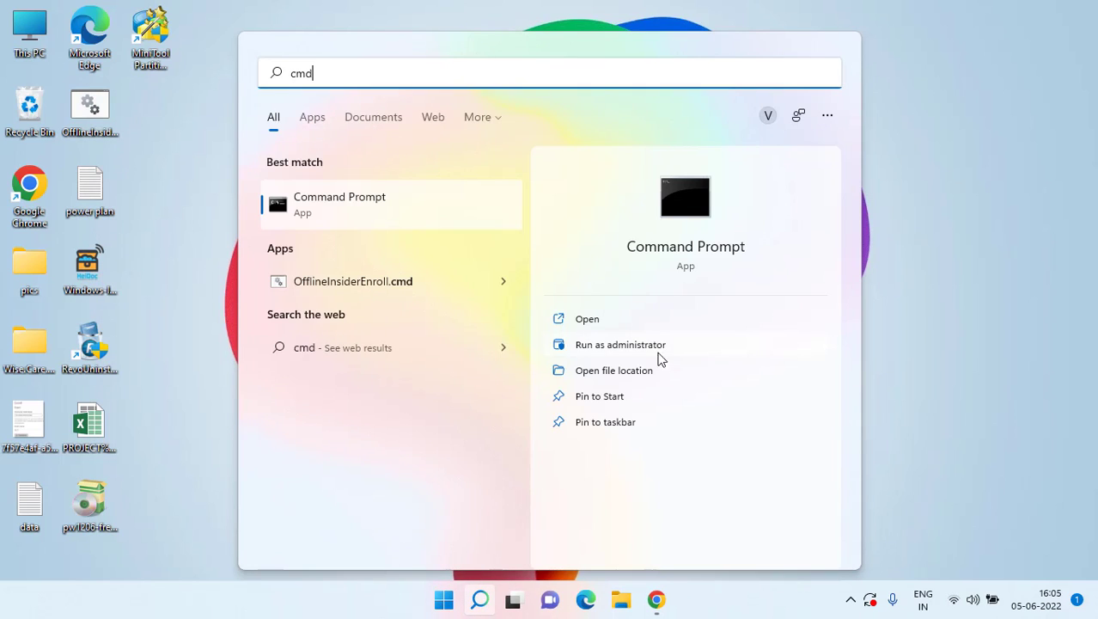
{"action": "left_click", "coordinate": [640, 346]}
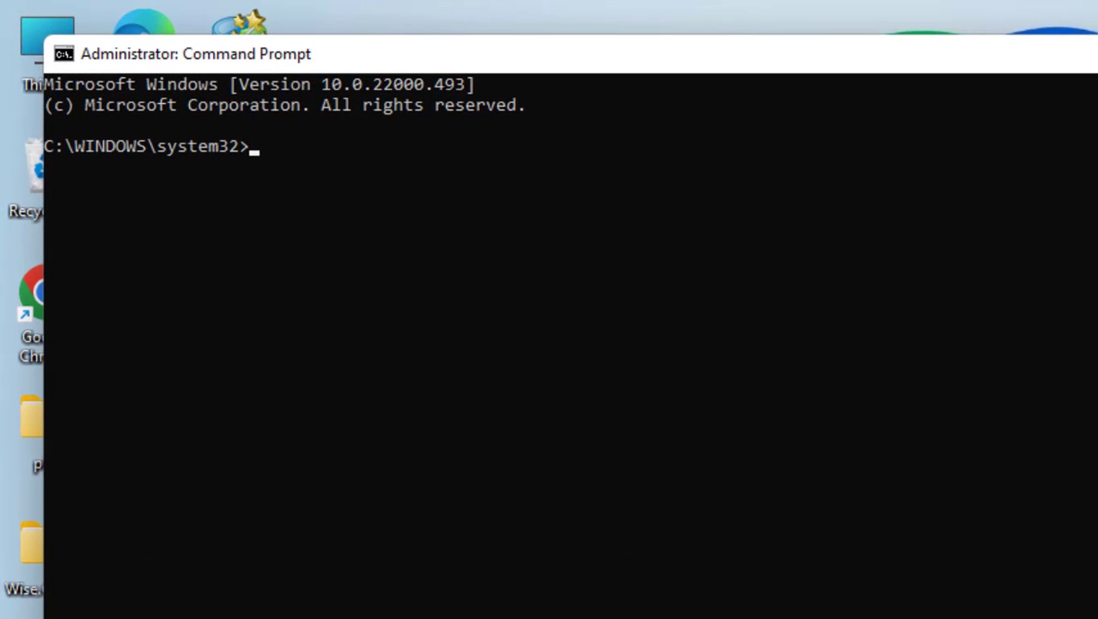
Run chkdsk z: /x /r /f after confirming the USB drive is Z:, then close the window.
{"action": "left_click", "coordinate": [331, 227]}
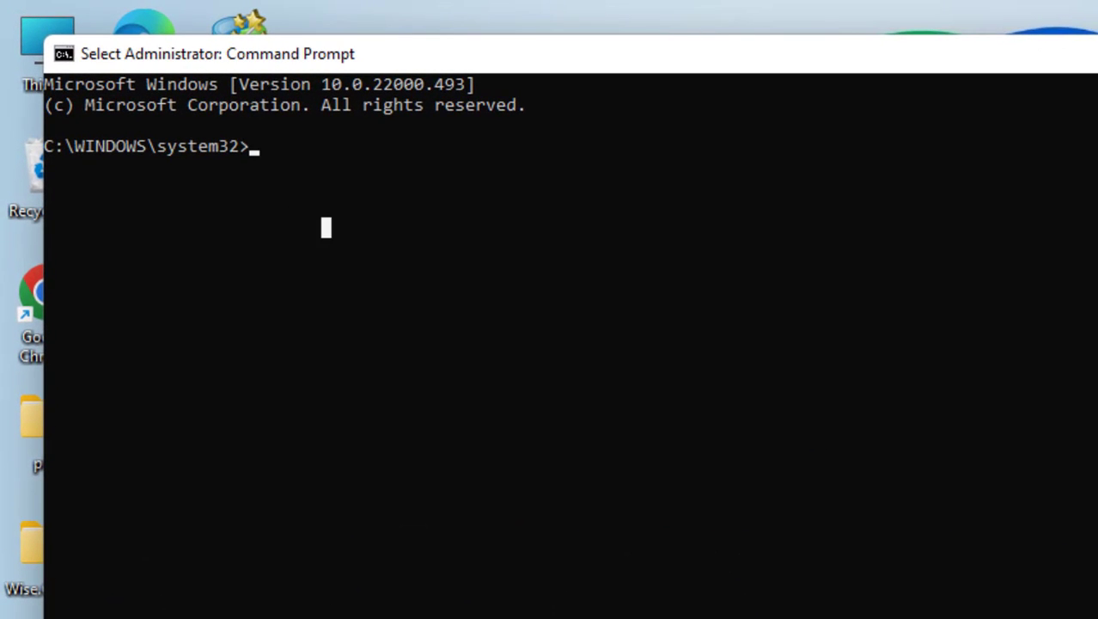
{"action": "type", "text": "chkdskv"}
{"action": "key", "text": "BackSpace"}
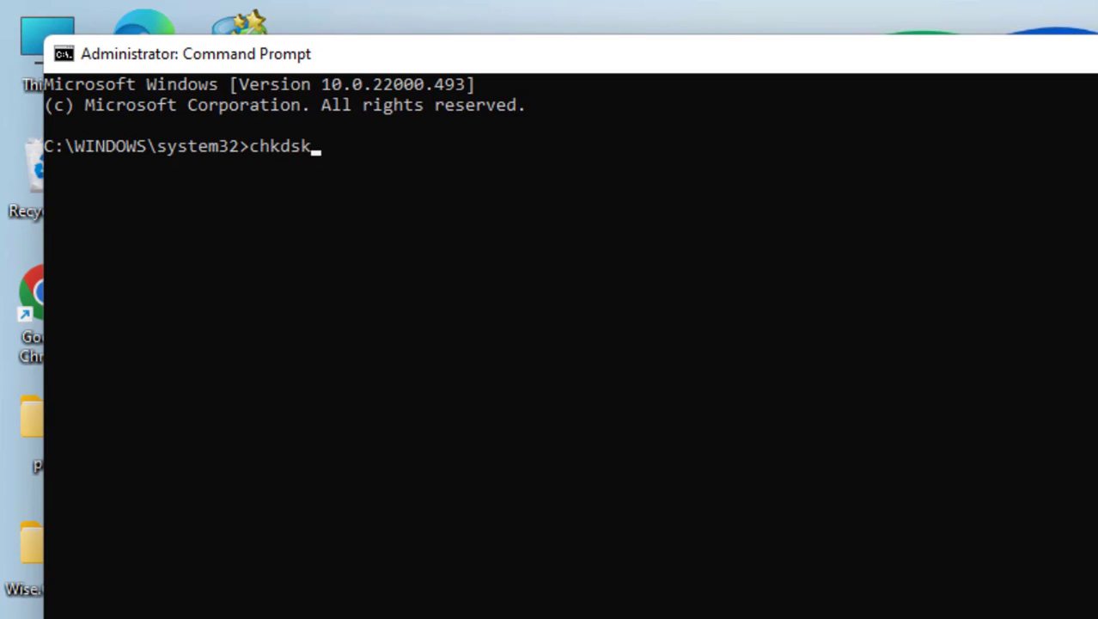
{"action": "key", "text": "super+e"}
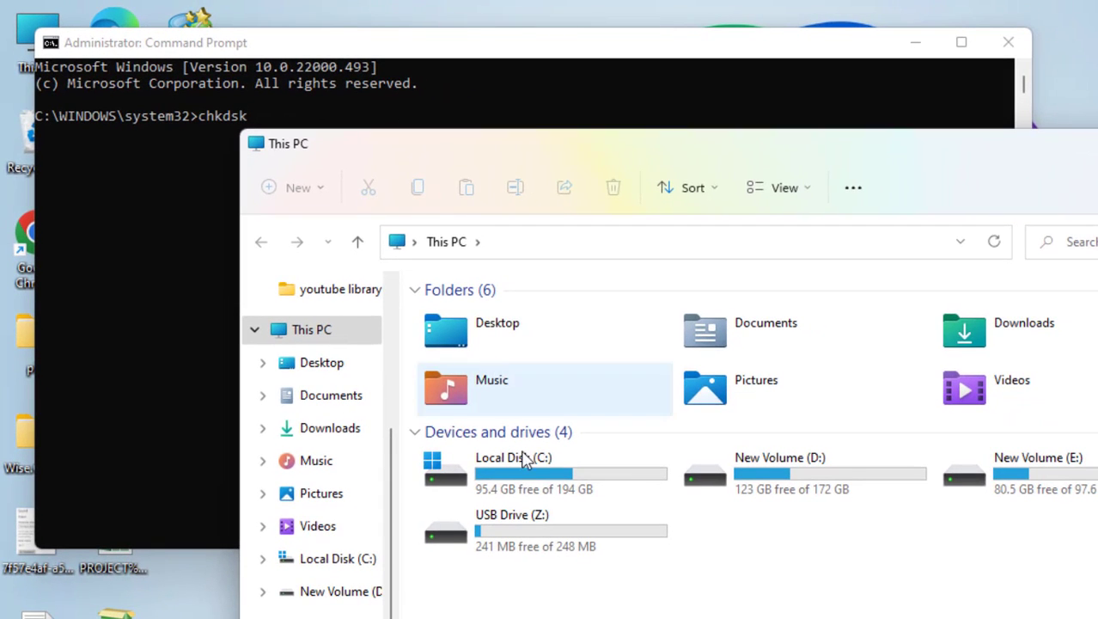
{"action": "left_click", "coordinate": [524, 527]}
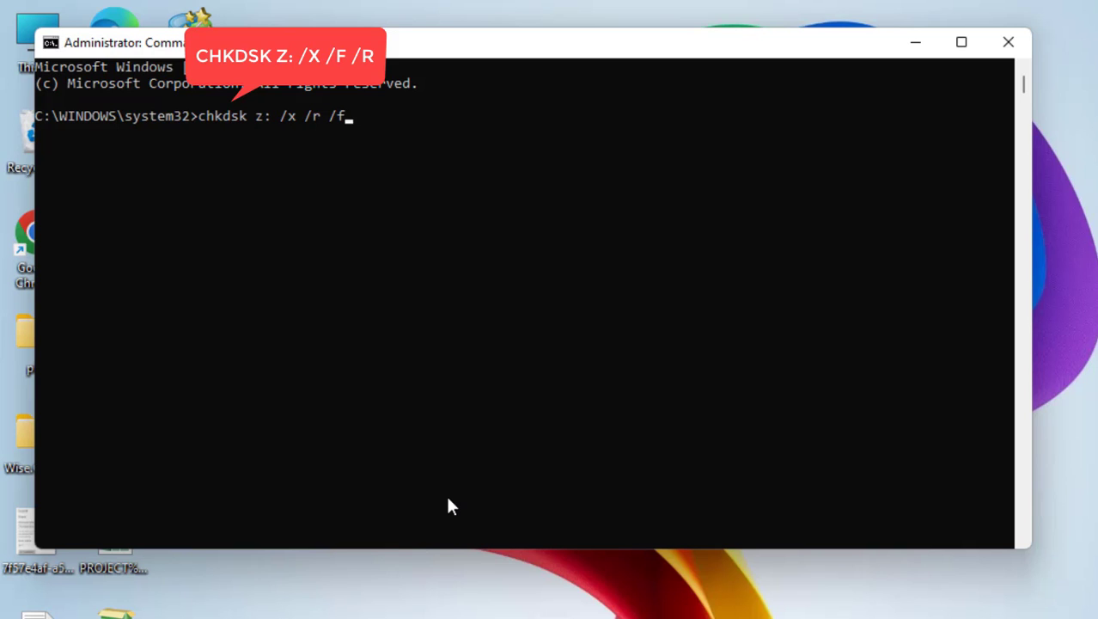
{"action": "key", "text": "Return"}
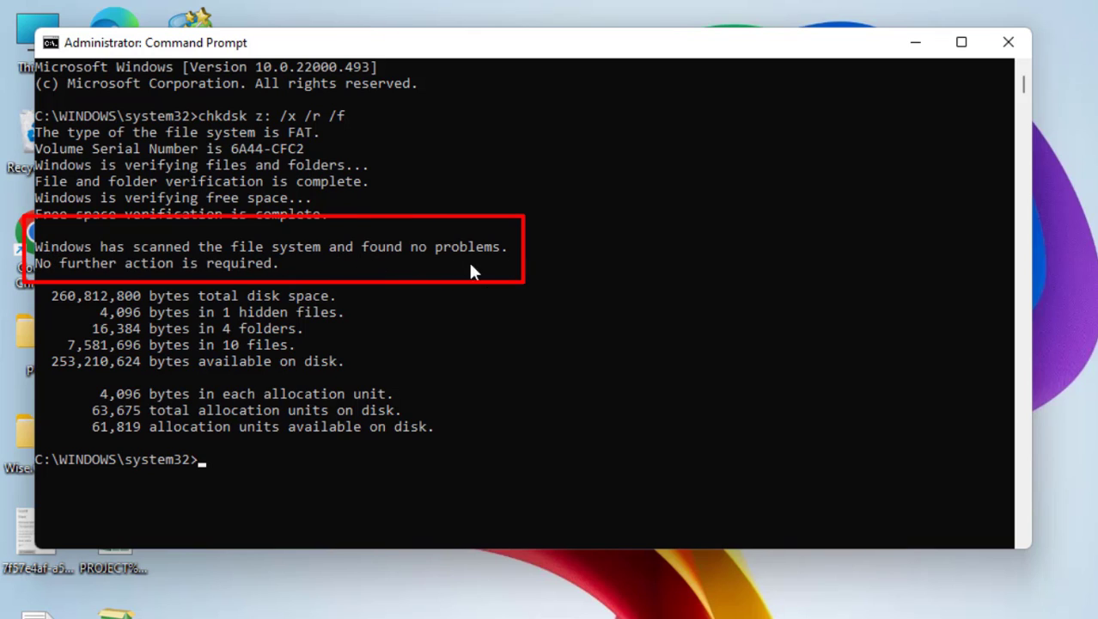
{"action": "left_click", "coordinate": [1008, 42]}
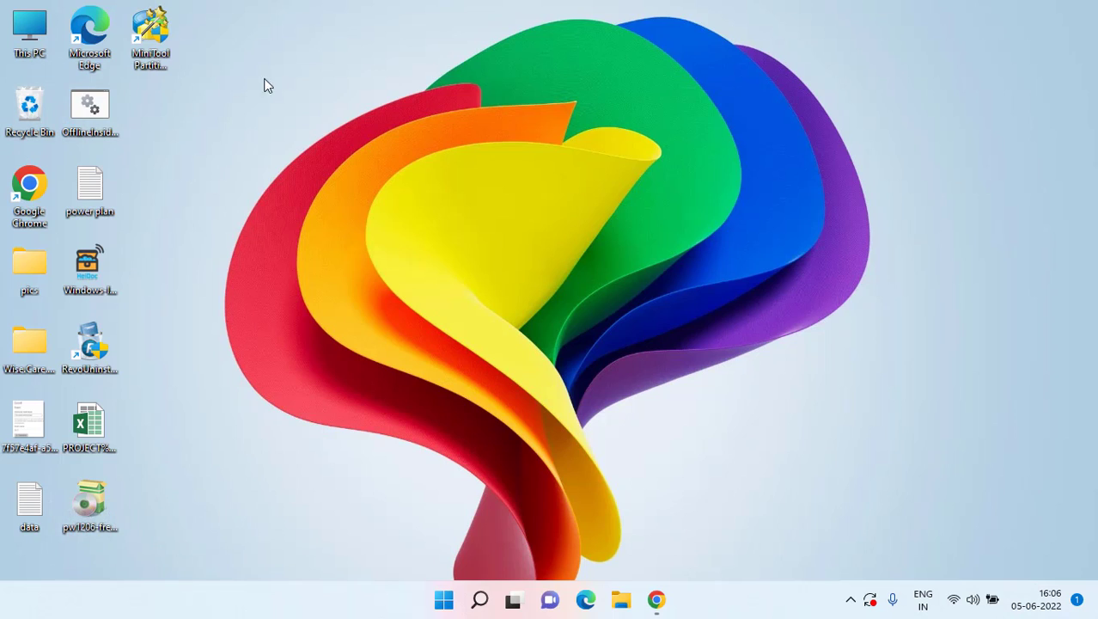
Launch MiniTool Partition Wizard from the desktop, minimise Chrome, and dismiss the upgrade promo.
{"action": "left_click", "coordinate": [163, 59]}
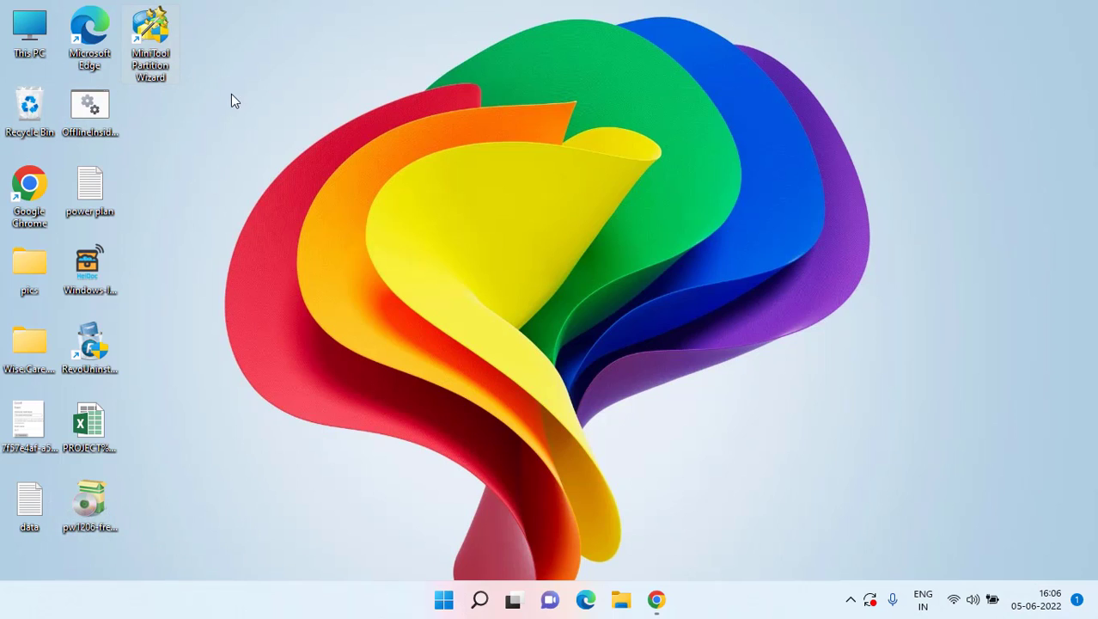
{"action": "double_click", "coordinate": [140, 47]}
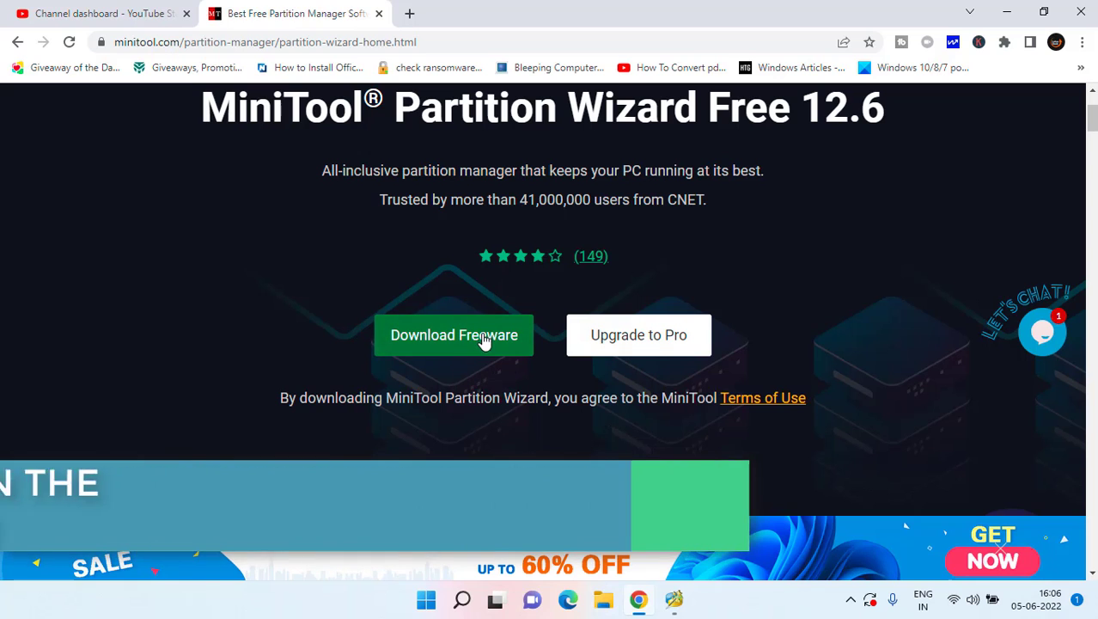
{"action": "left_click", "coordinate": [1005, 18]}
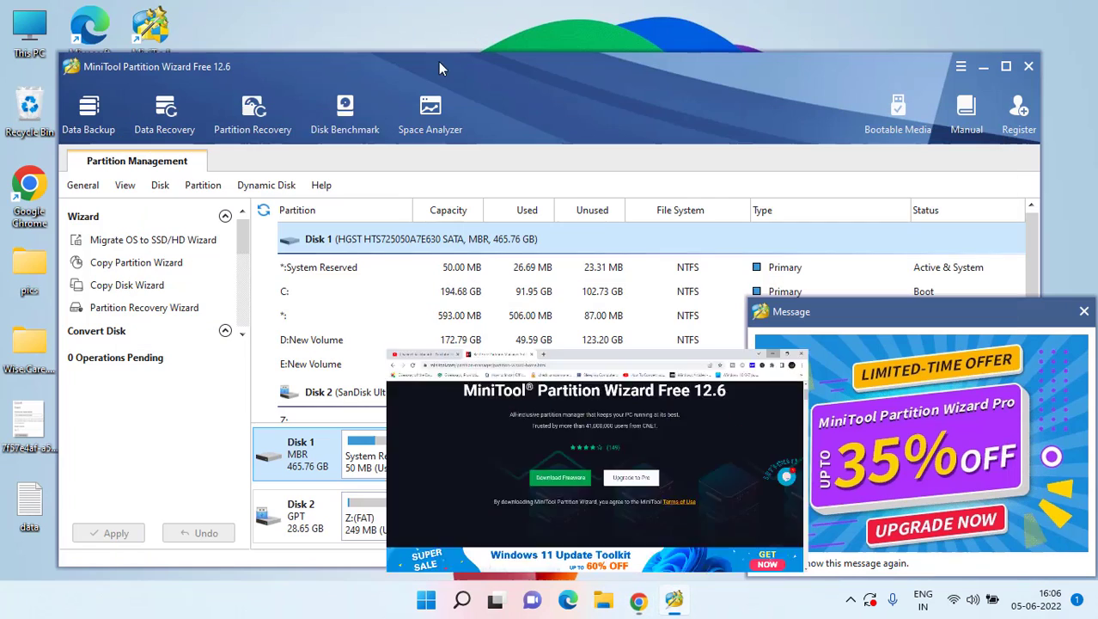
{"action": "left_click", "coordinate": [1084, 312]}
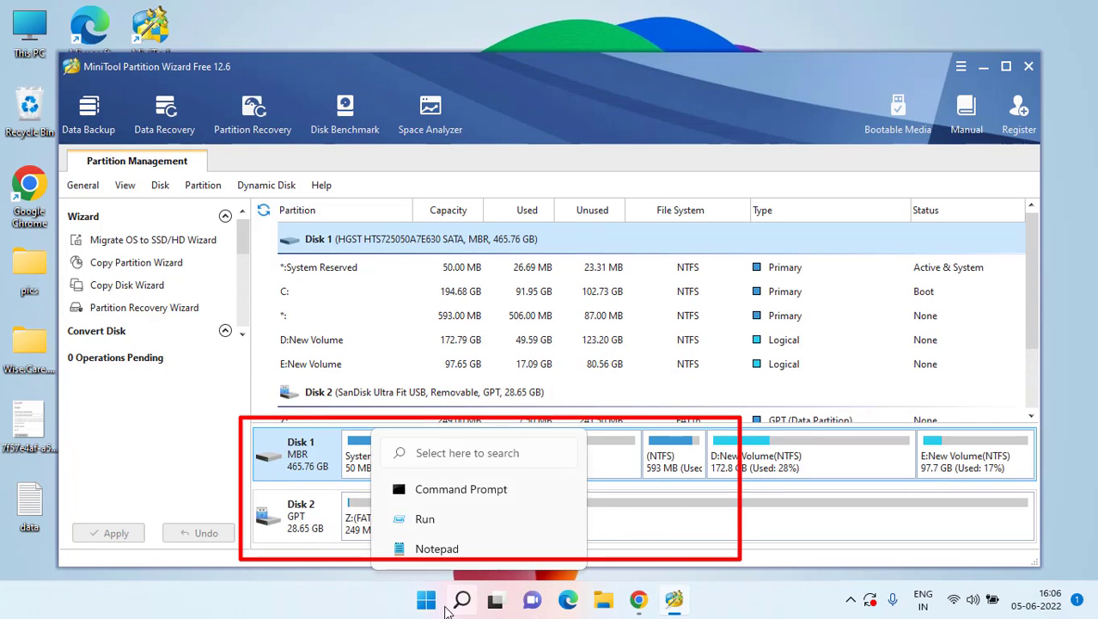
Start a bad-sector surface test on removable Disk 2.
{"action": "left_click", "coordinate": [300, 516]}
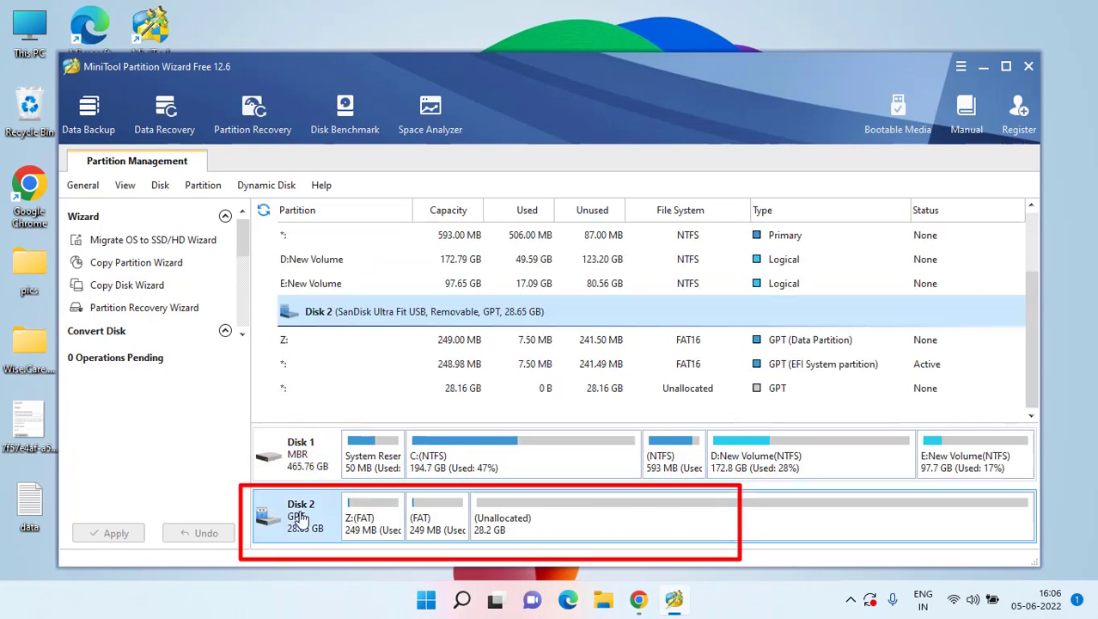
{"action": "right_click", "coordinate": [300, 516]}
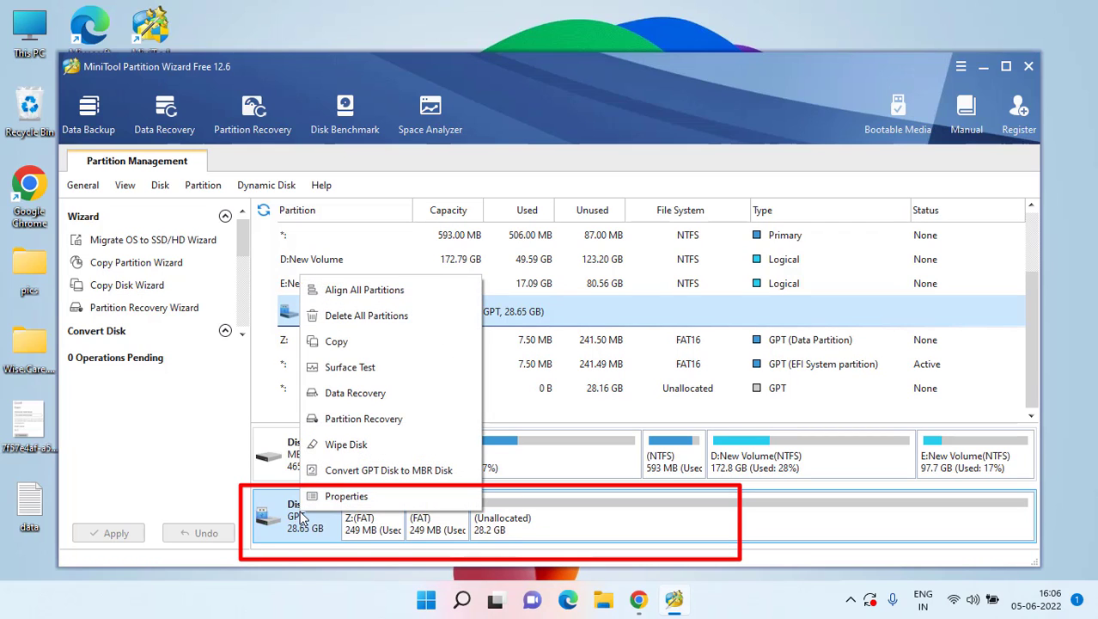
{"action": "left_click", "coordinate": [350, 368]}
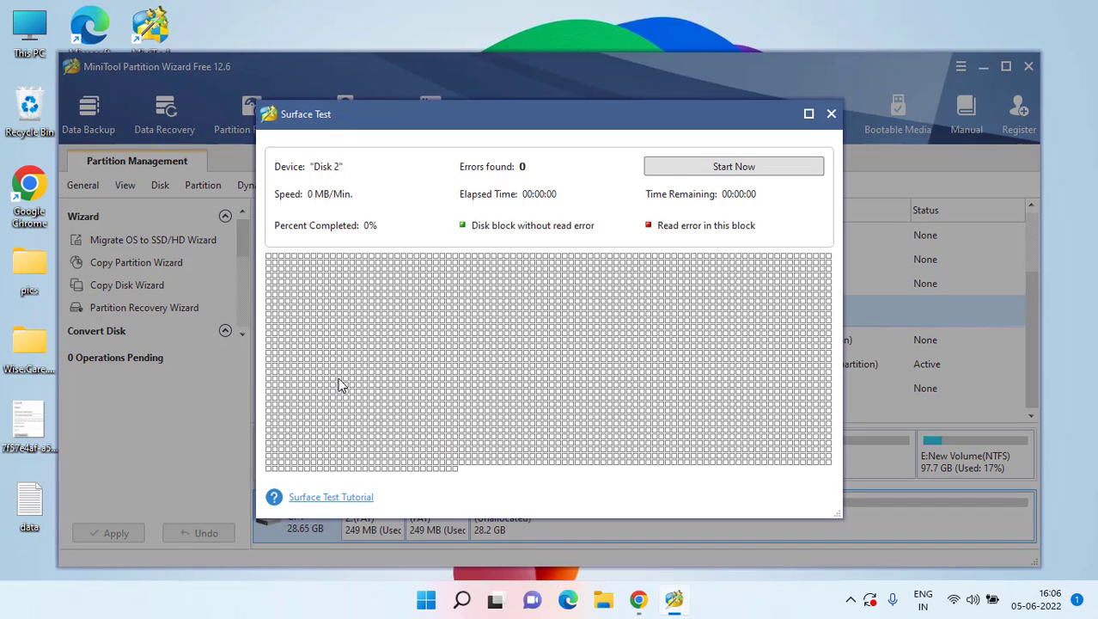
{"action": "left_click", "coordinate": [732, 167]}
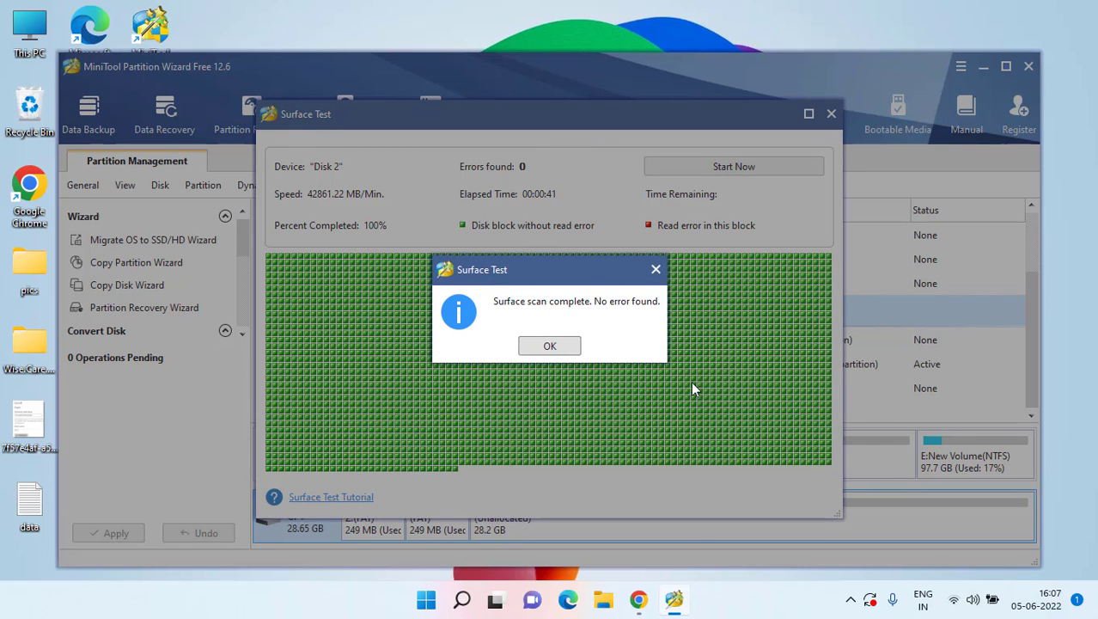
Acknowledge zero errors, exit the surface test, and select Disk 2's unallocated space.
{"action": "left_click", "coordinate": [541, 352]}
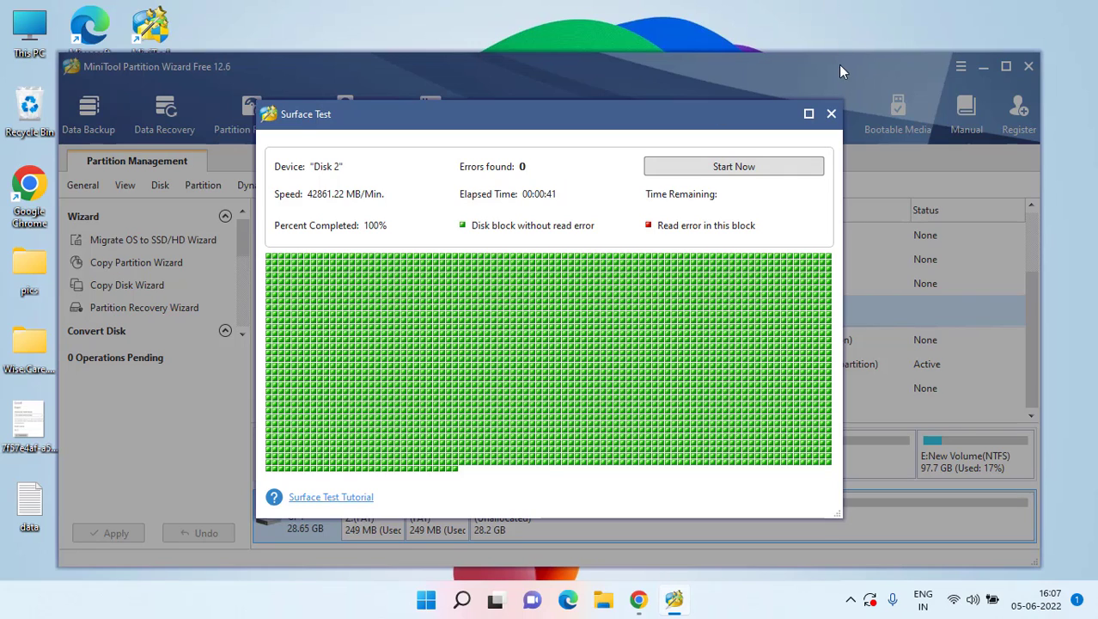
{"action": "left_click", "coordinate": [832, 114]}
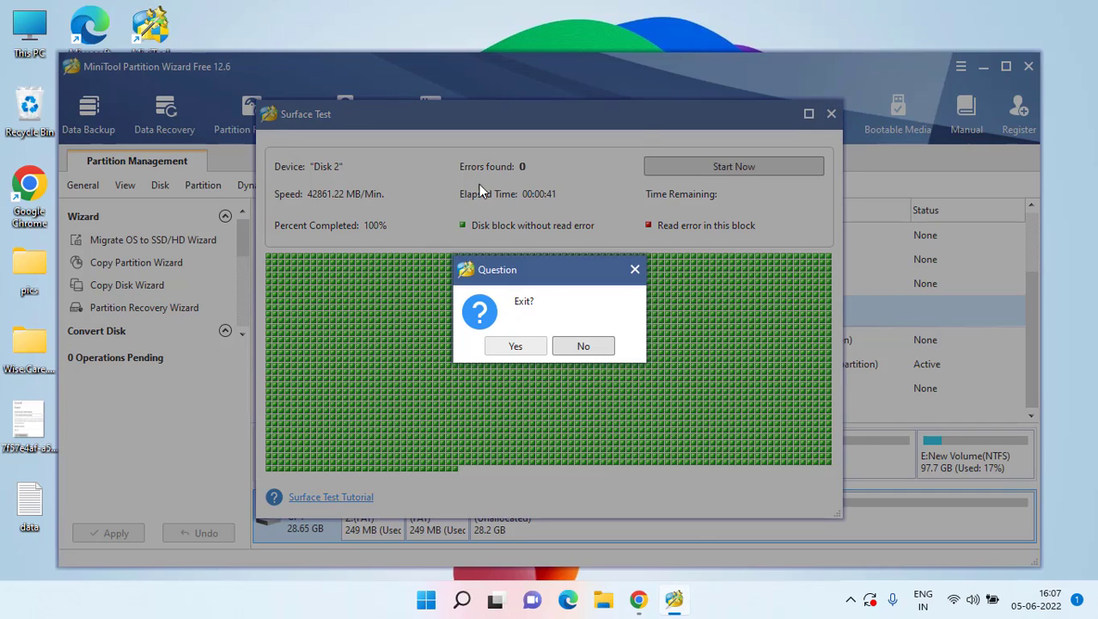
{"action": "left_click", "coordinate": [508, 351]}
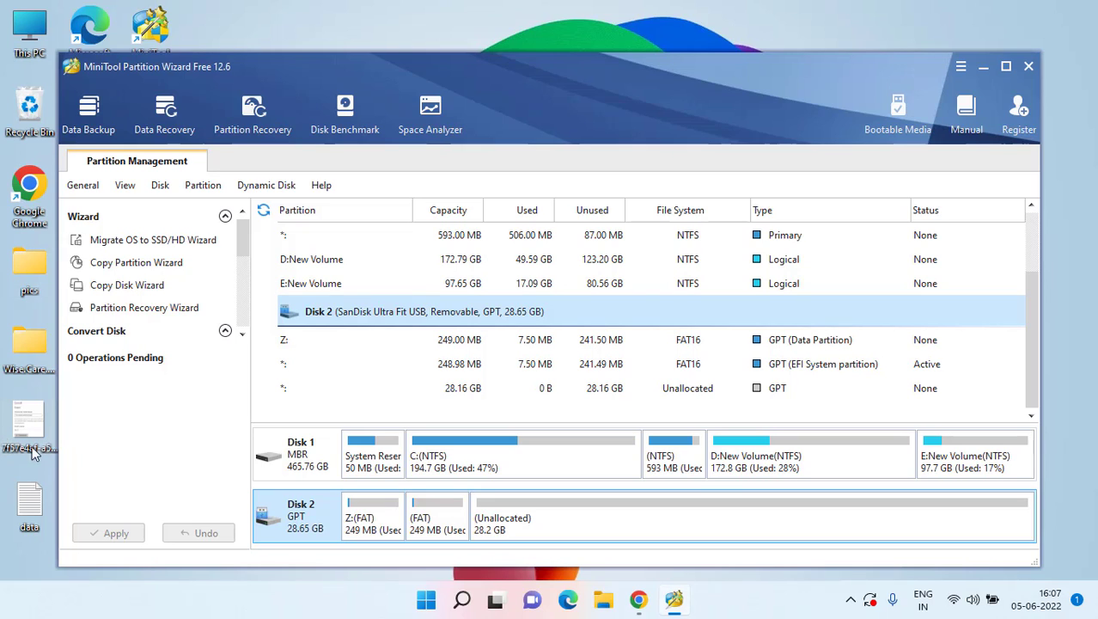
{"action": "left_click", "coordinate": [421, 388]}
{"action": "left_click_drag", "start_coordinate": [242, 251], "coordinate": [242, 326]}
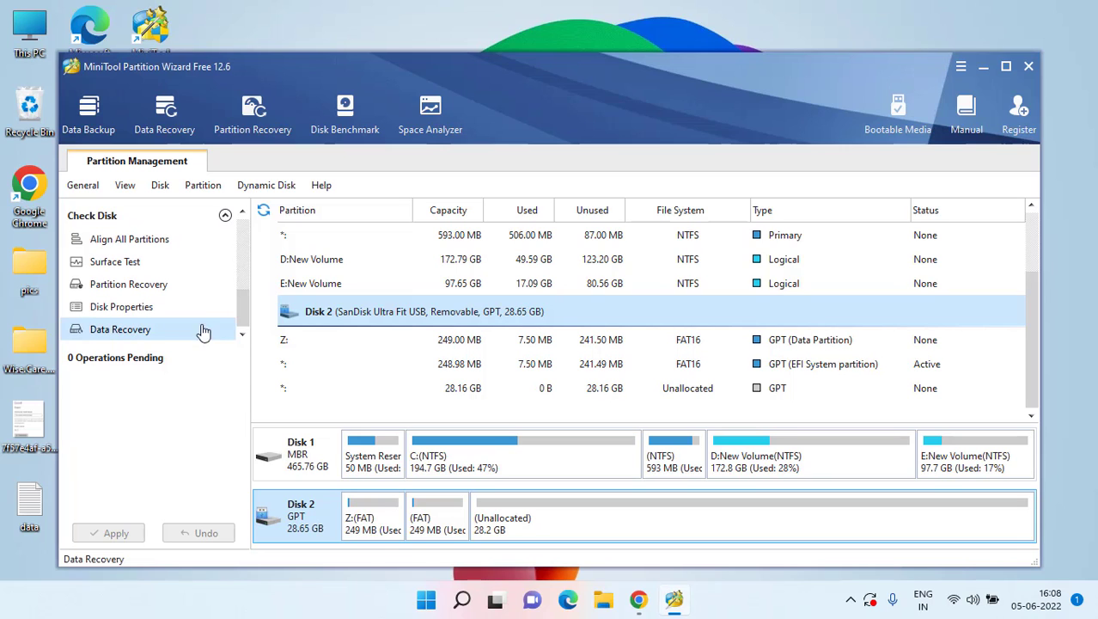
{"action": "left_click", "coordinate": [103, 338]}
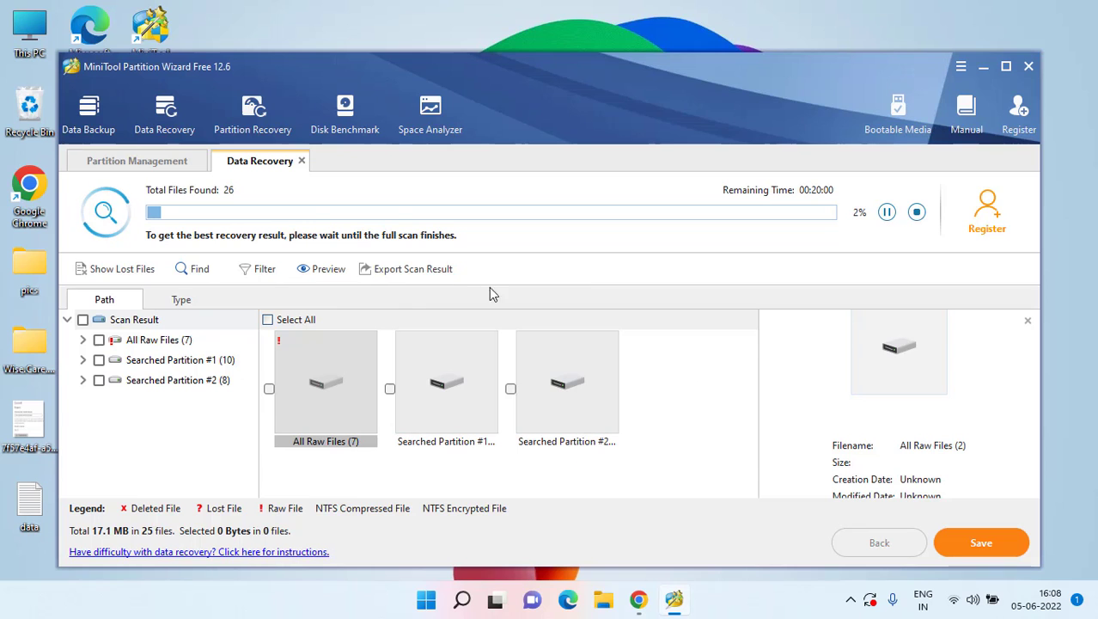
{"action": "left_click", "coordinate": [301, 161]}
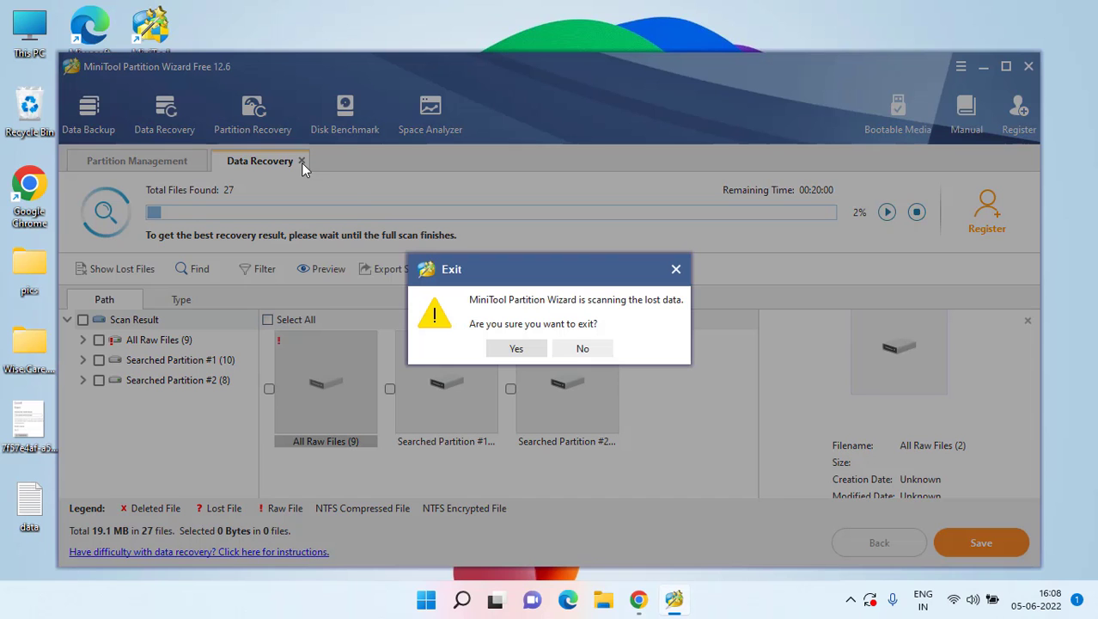
{"action": "left_click", "coordinate": [505, 348]}
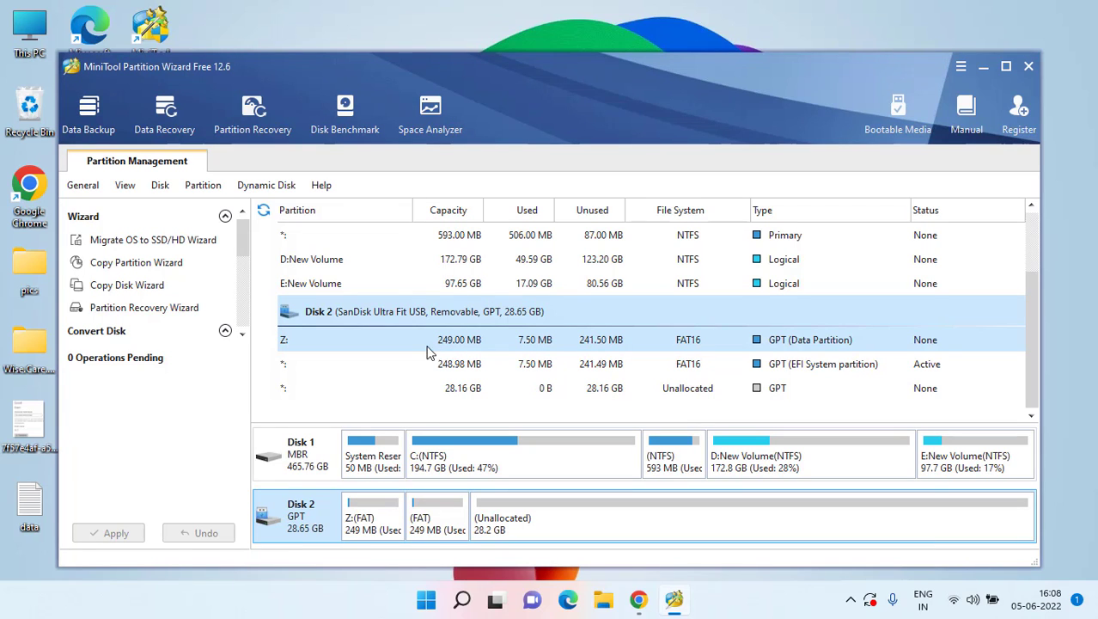
Delete all partitions on Disk 2 and apply the deletion.
{"action": "right_click", "coordinate": [296, 512]}
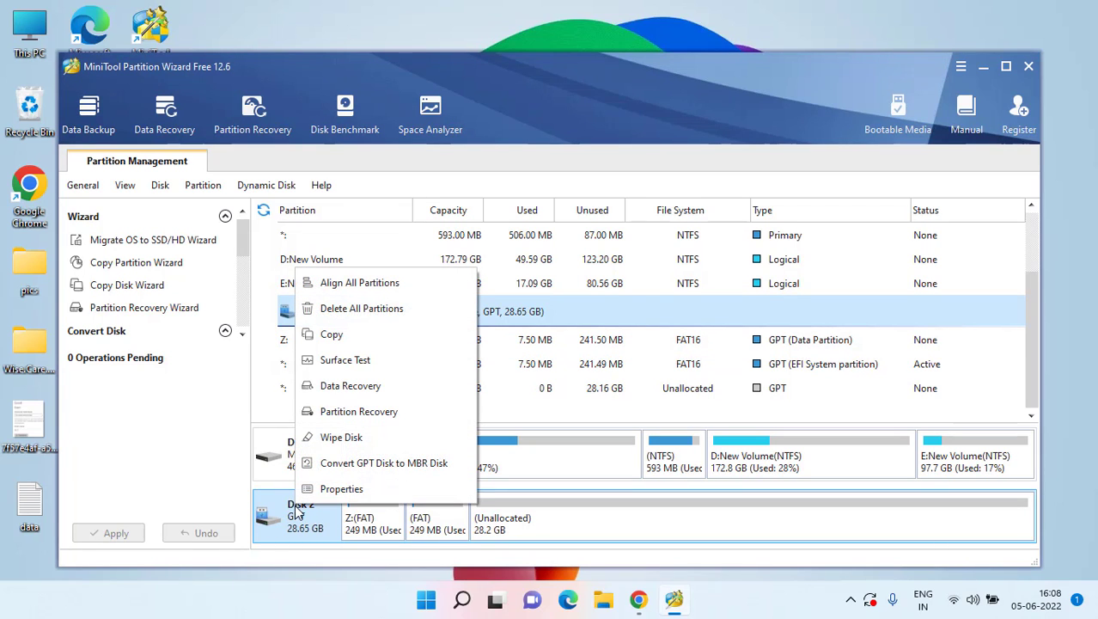
{"action": "right_click", "coordinate": [309, 311]}
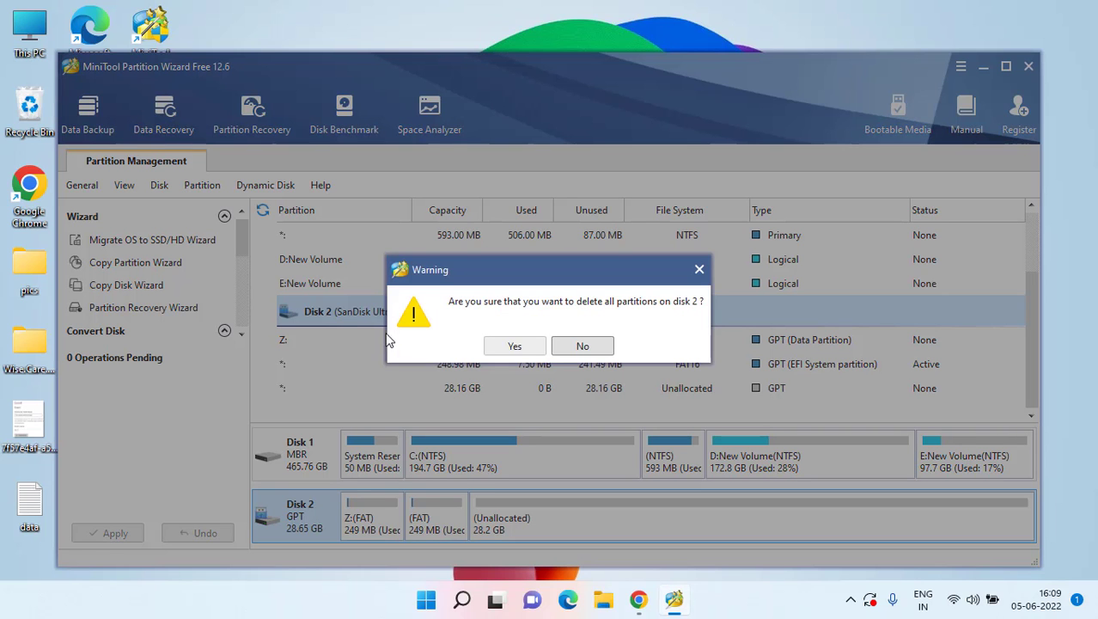
{"action": "left_click", "coordinate": [508, 348]}
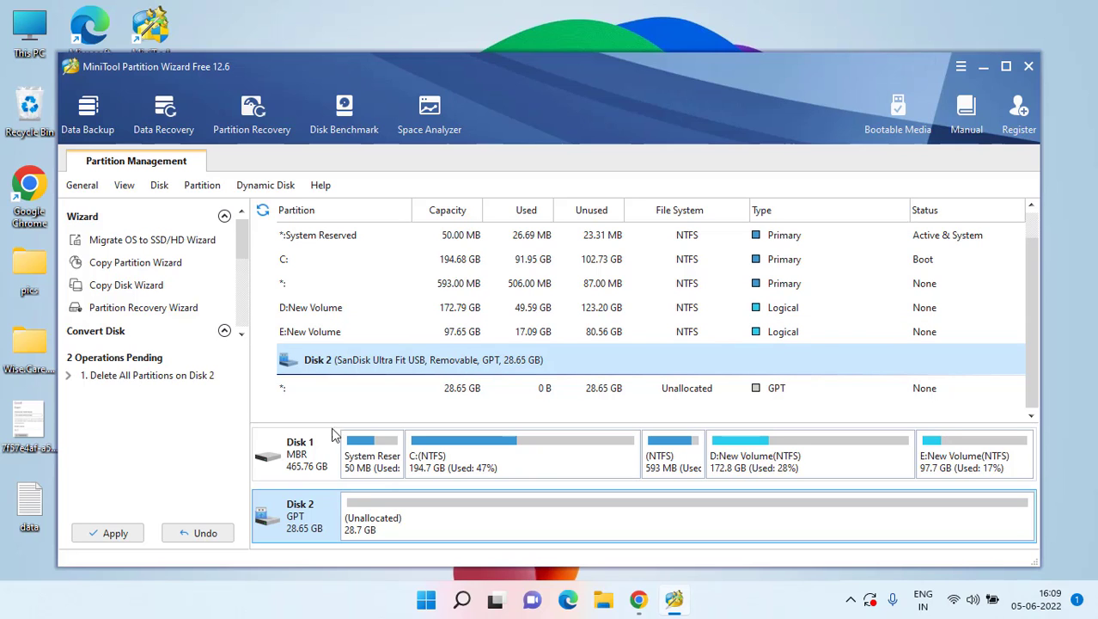
{"action": "left_click", "coordinate": [117, 533]}
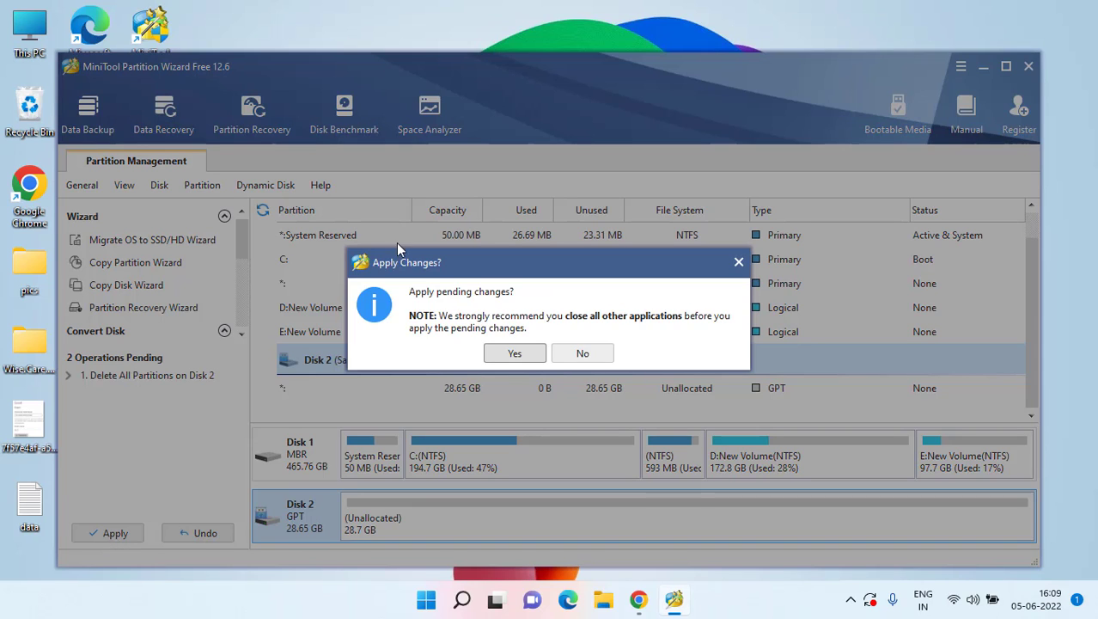
{"action": "left_click", "coordinate": [512, 354]}
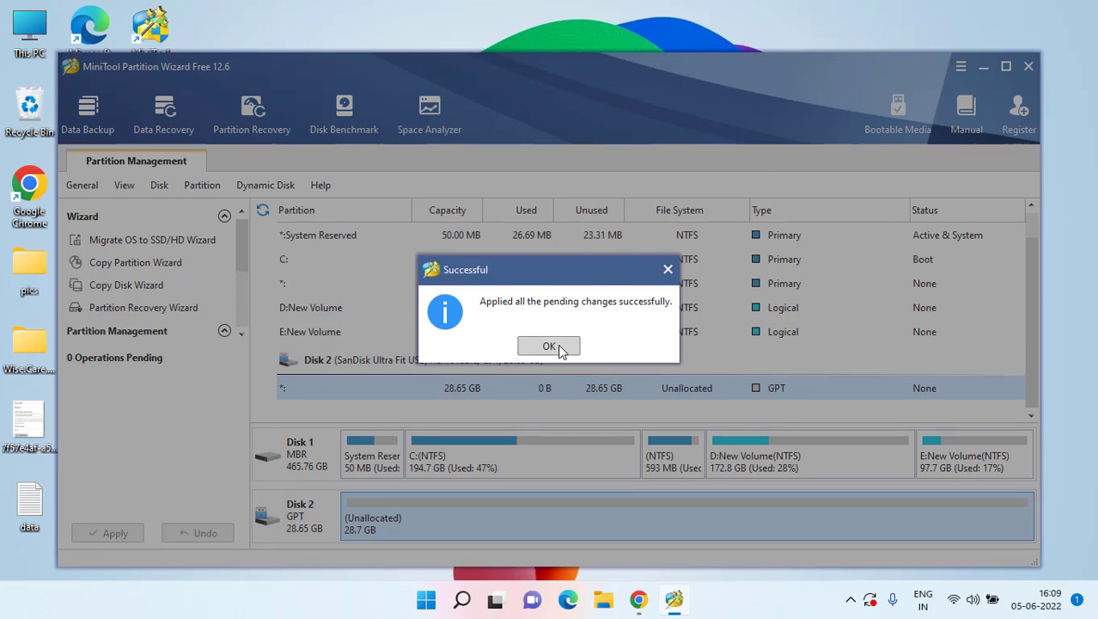
{"action": "left_click", "coordinate": [548, 346]}
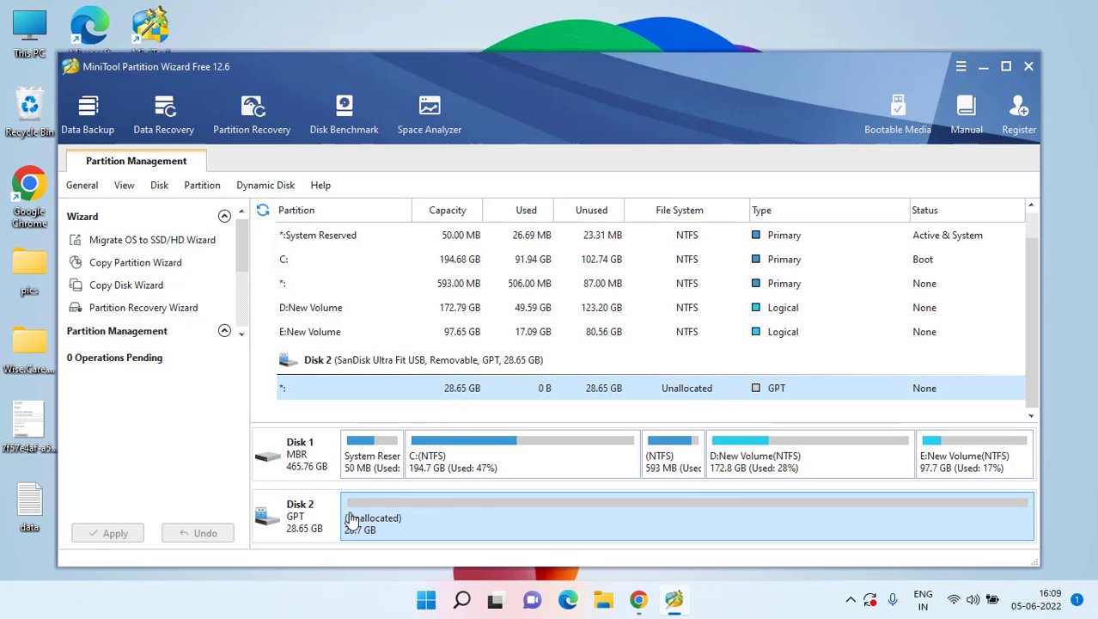
Create an NTFS partition lettered F: across Disk 2's unallocated space.
{"action": "left_click", "coordinate": [284, 533]}
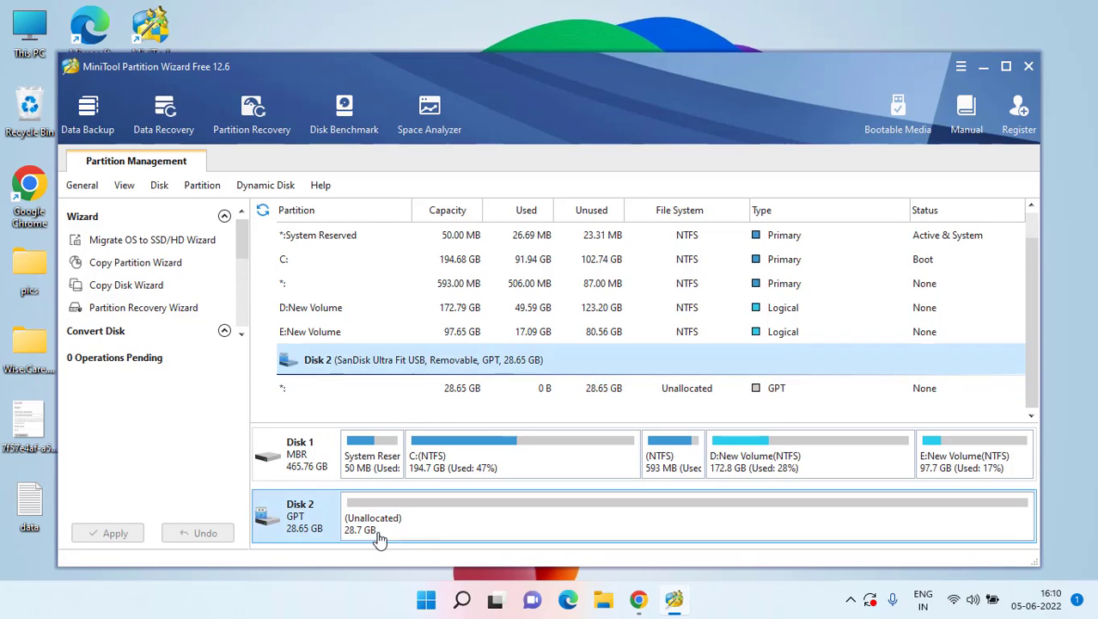
{"action": "left_click", "coordinate": [468, 526]}
{"action": "right_click", "coordinate": [470, 513]}
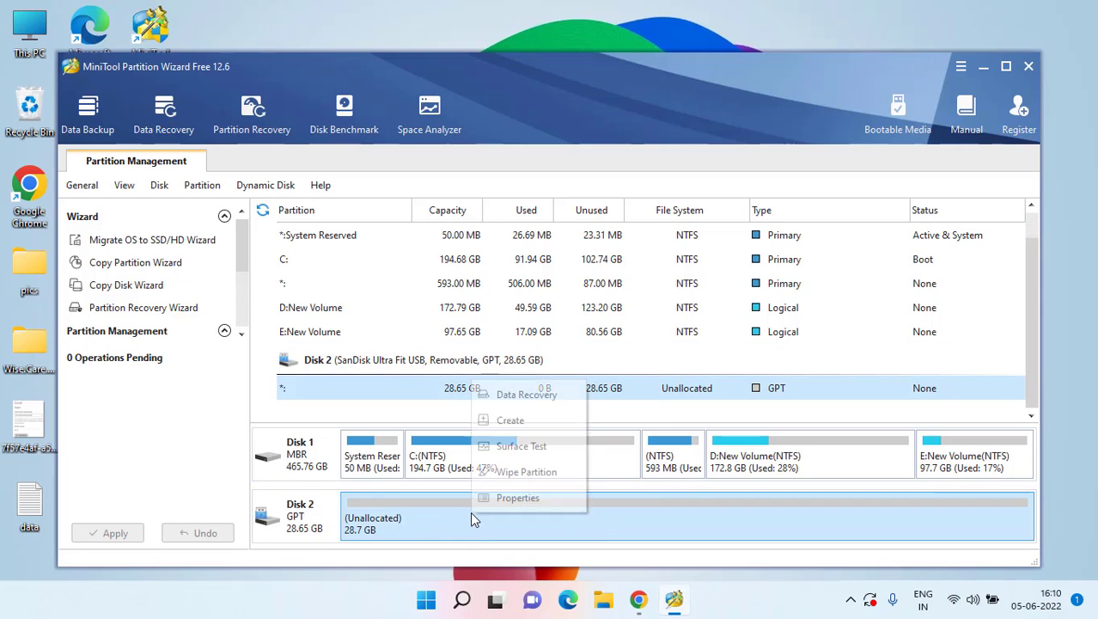
{"action": "left_click", "coordinate": [518, 422]}
{"action": "left_click", "coordinate": [505, 284]}
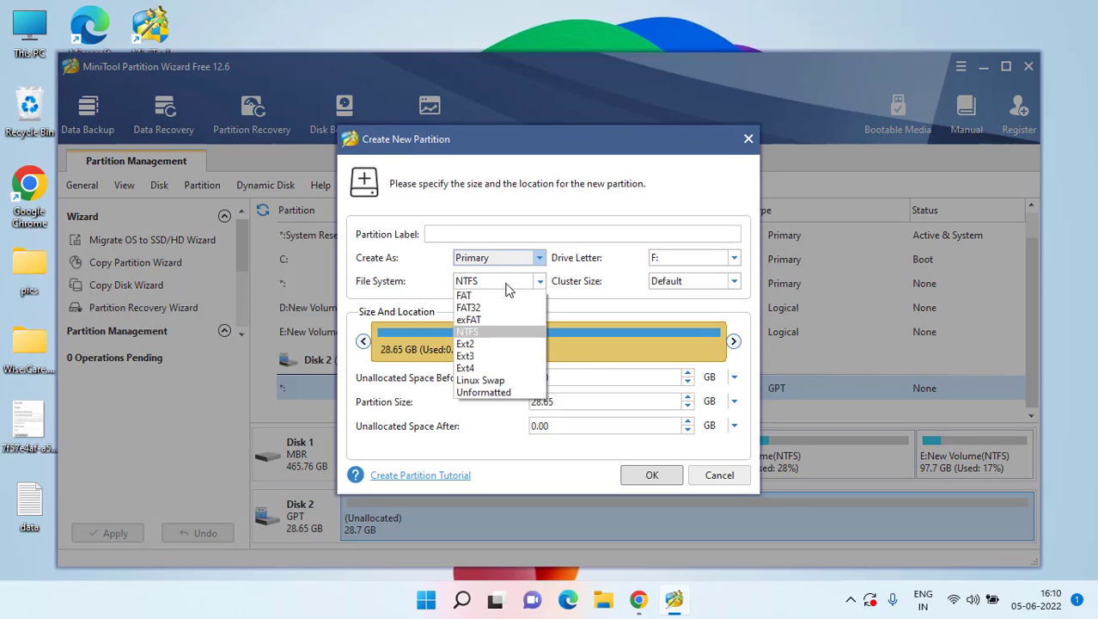
{"action": "left_click", "coordinate": [507, 289]}
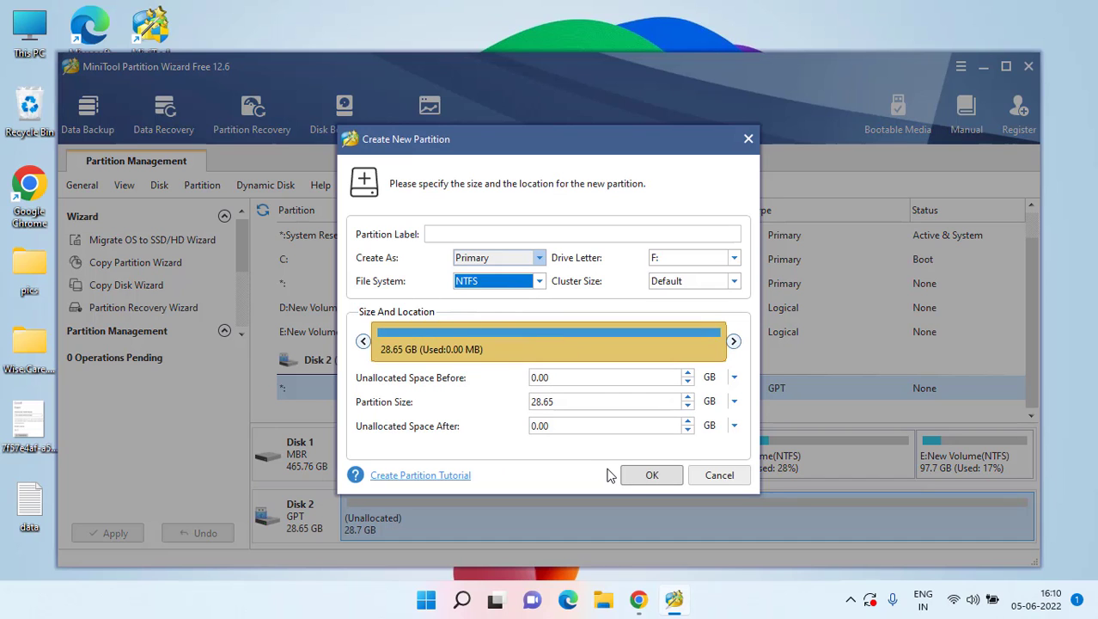
{"action": "left_click", "coordinate": [649, 480]}
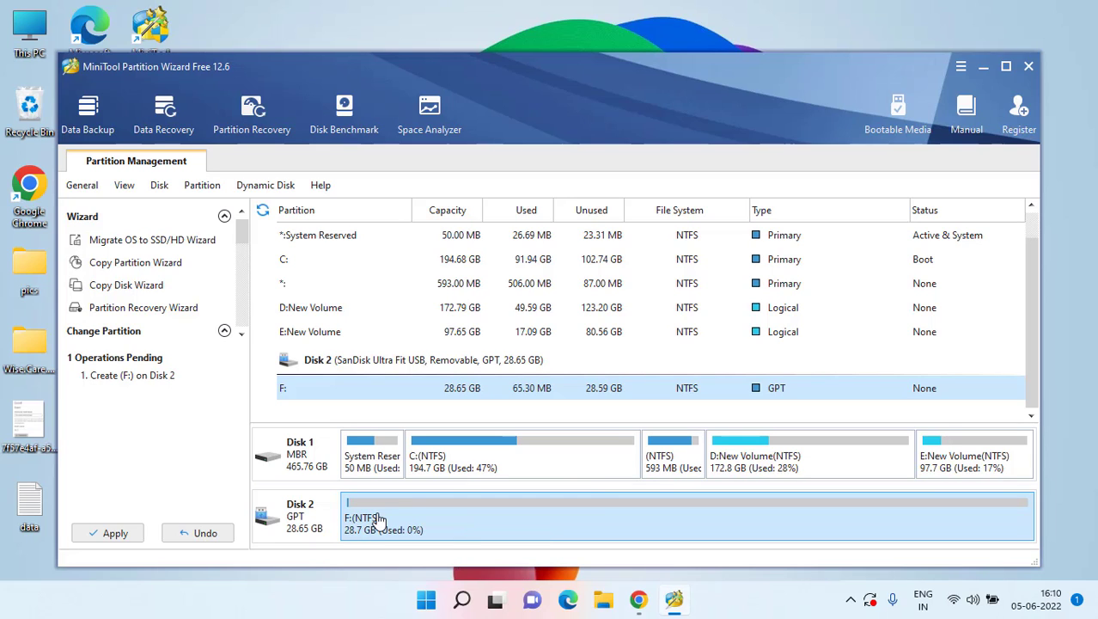
Apply the new partition, quit MiniTool Partition Wizard, and bring up This PC.
{"action": "left_click", "coordinate": [101, 526]}
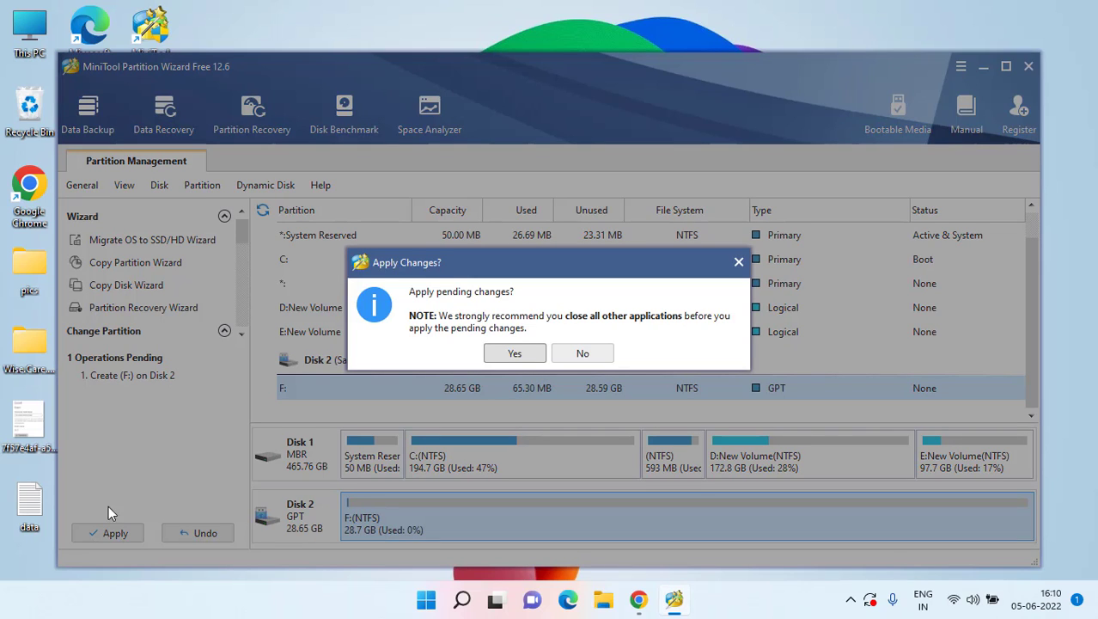
{"action": "left_click", "coordinate": [515, 359]}
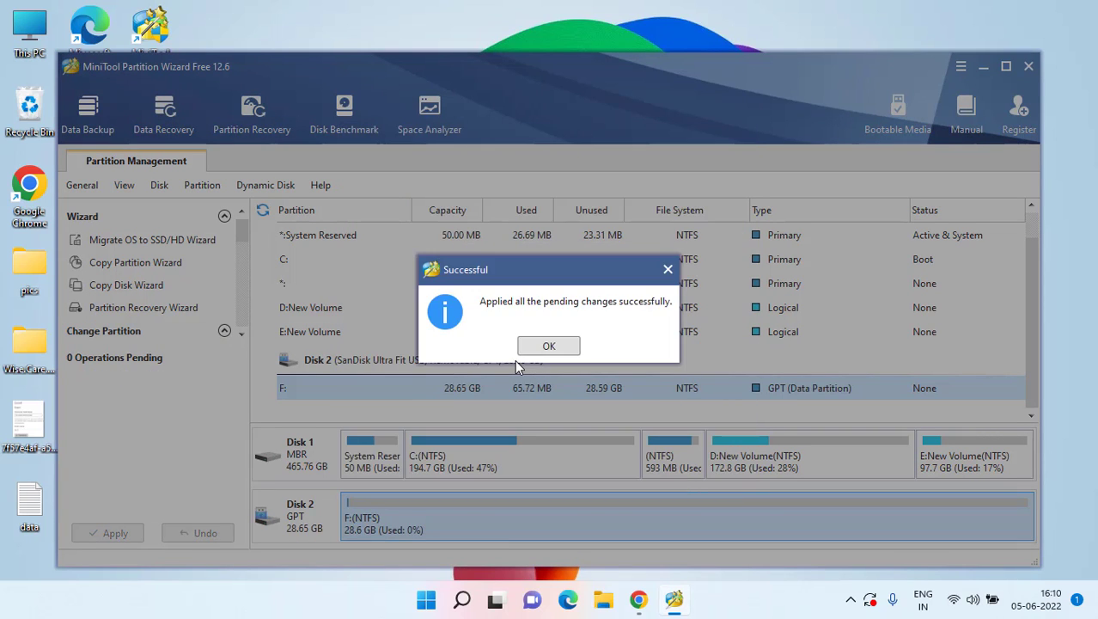
{"action": "left_click", "coordinate": [538, 348]}
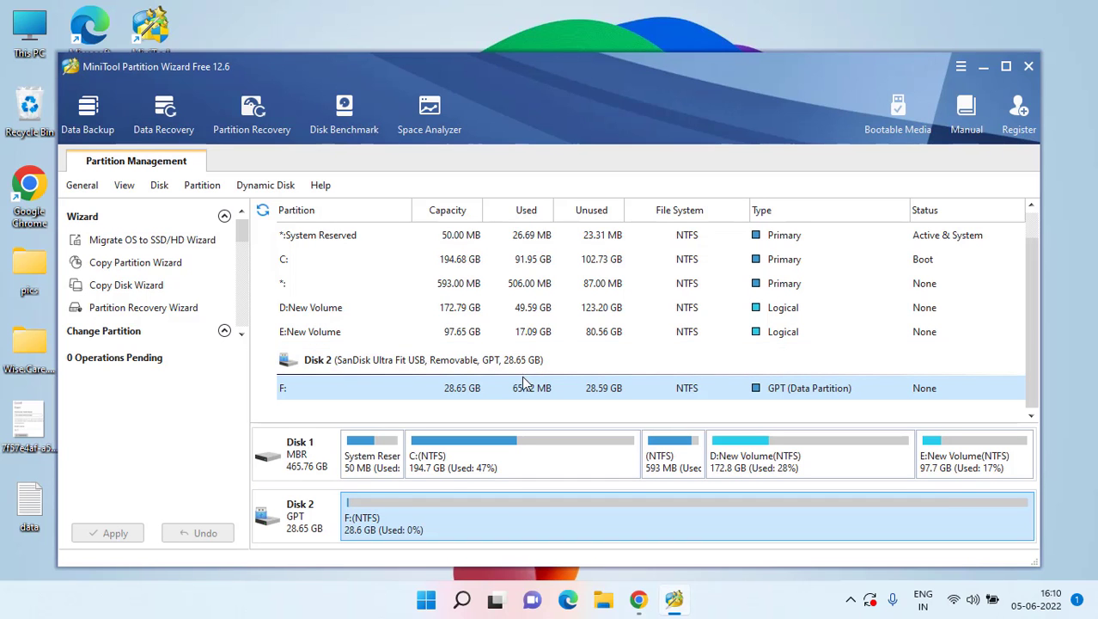
{"action": "left_click", "coordinate": [1029, 67]}
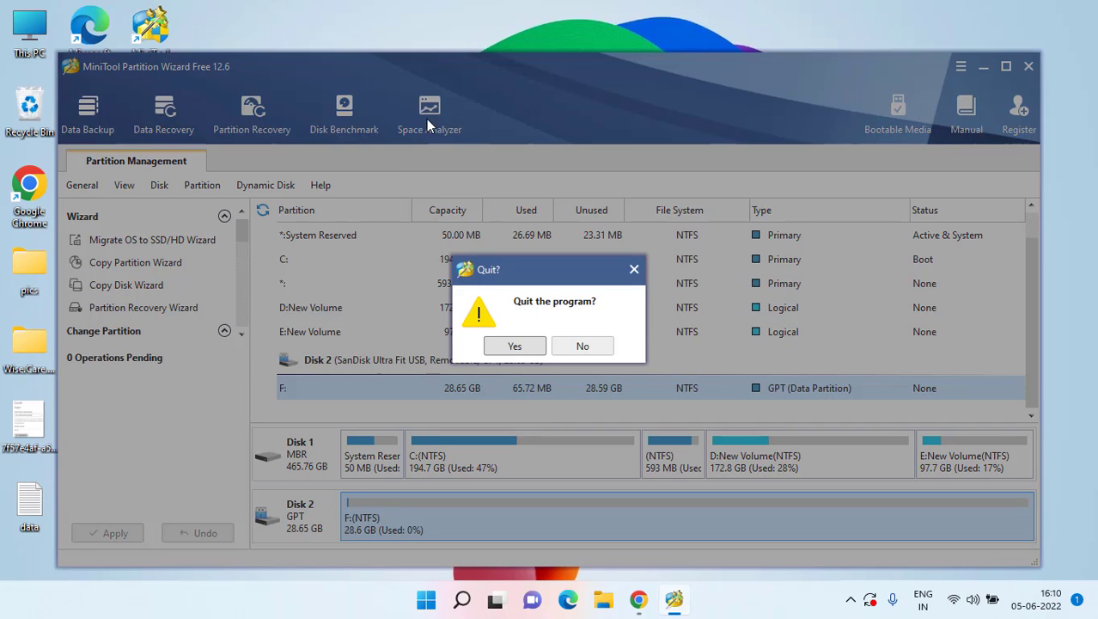
{"action": "left_click", "coordinate": [504, 351]}
{"action": "key", "text": "super+e"}
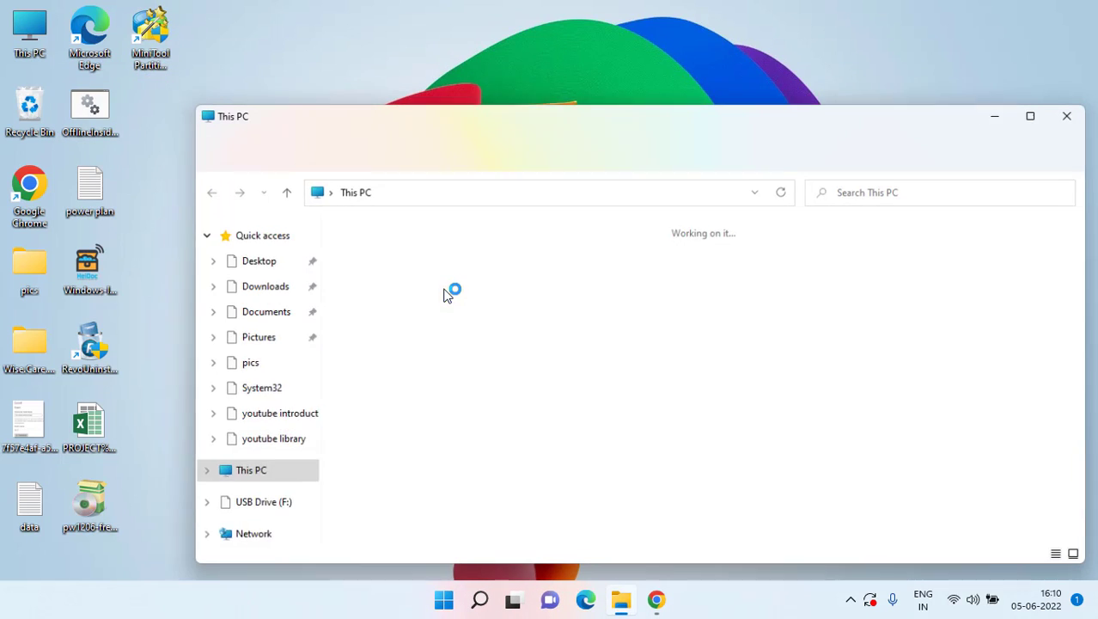